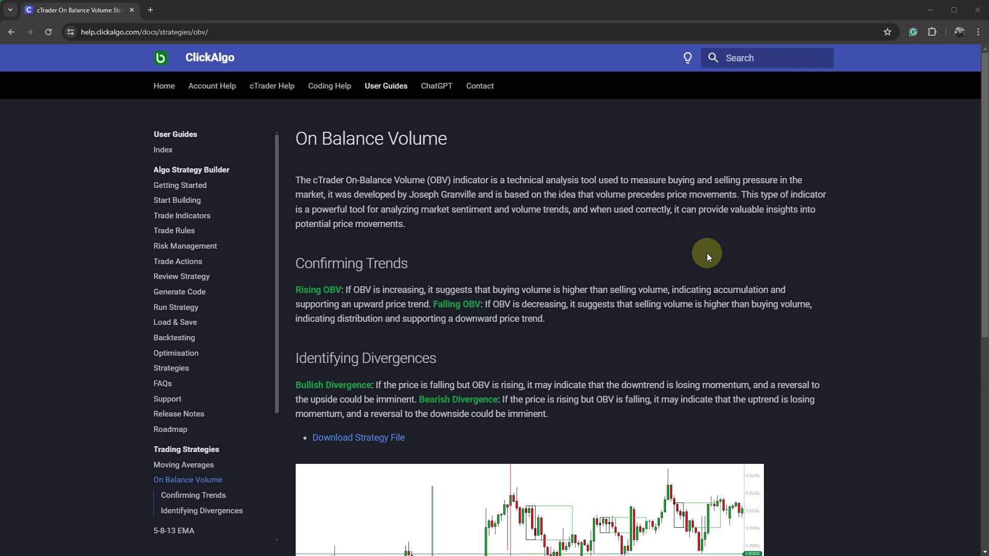
Step: Scroll through the On Balance Volume strategy guide and back to the top
scroll(710, 252, down, 7)
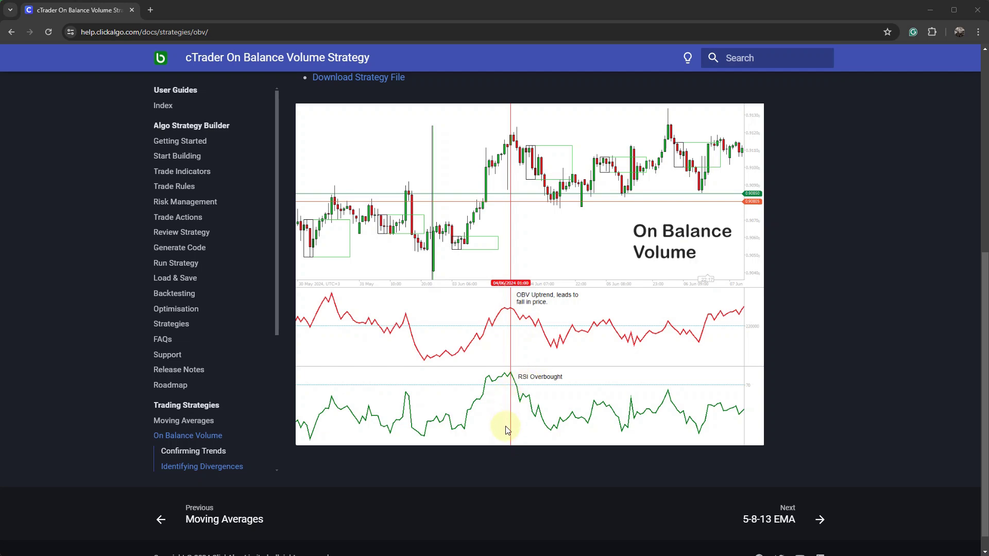
scroll(465, 320, up, 7)
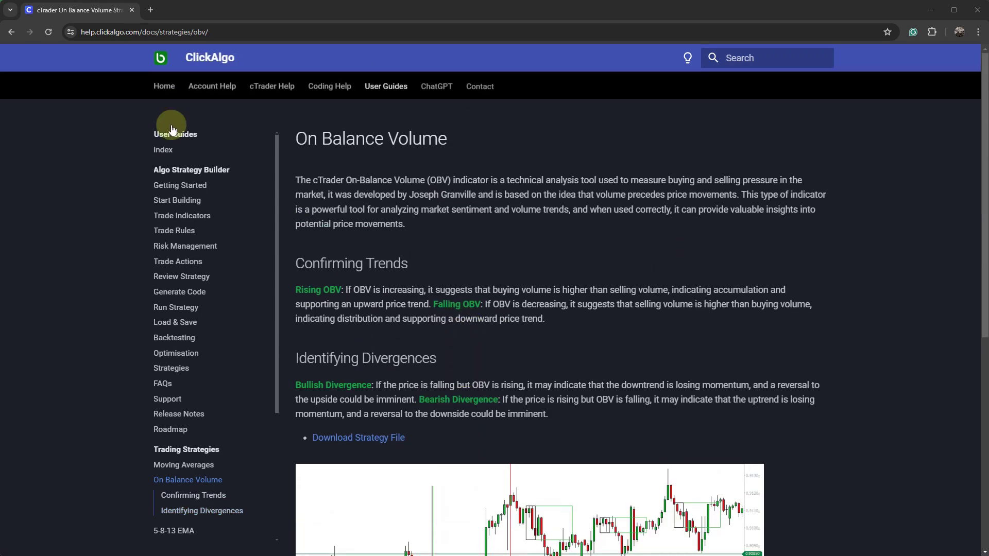
Step: Start the Algo Strategy Builder cBot past the cTrader ID check and bring its window fully on screen
click(930, 9)
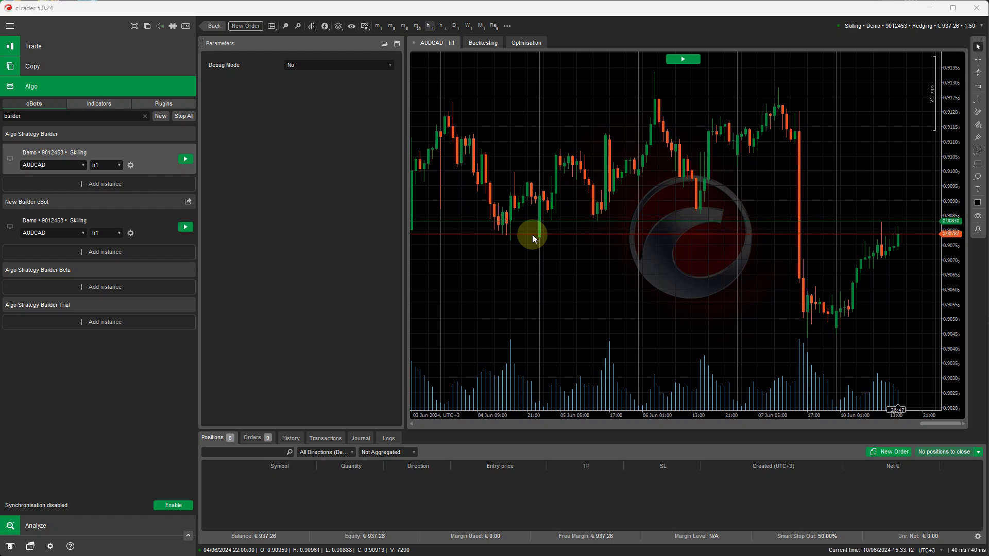
click(185, 159)
click(925, 329)
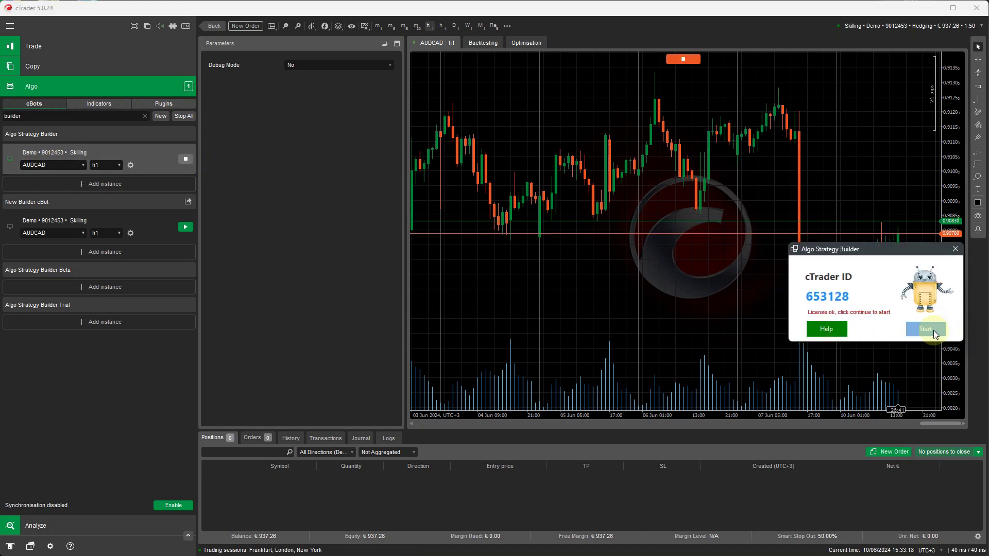
drag(947, 138, 604, 102)
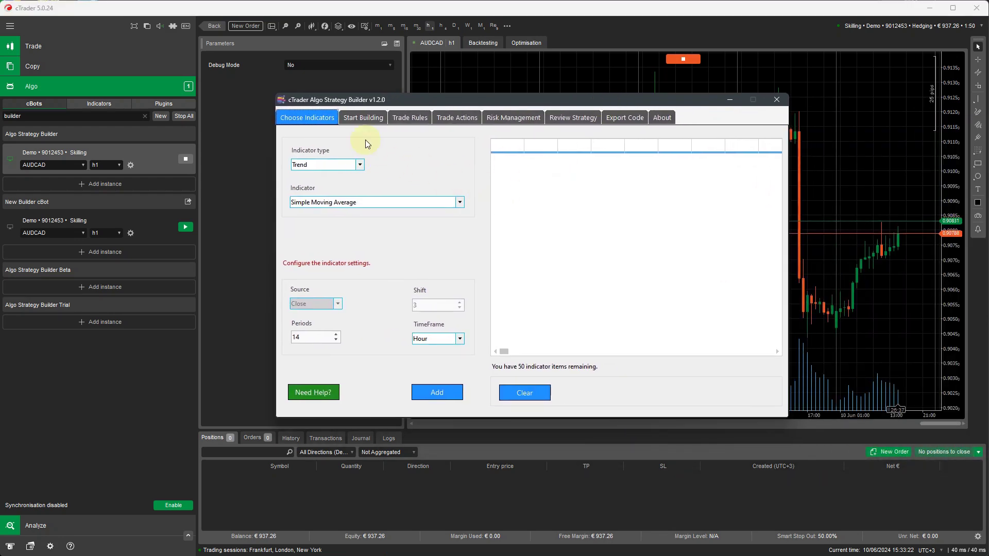
Step: Replace the default strategy name with 'OBV & RSI Strategy'
click(379, 122)
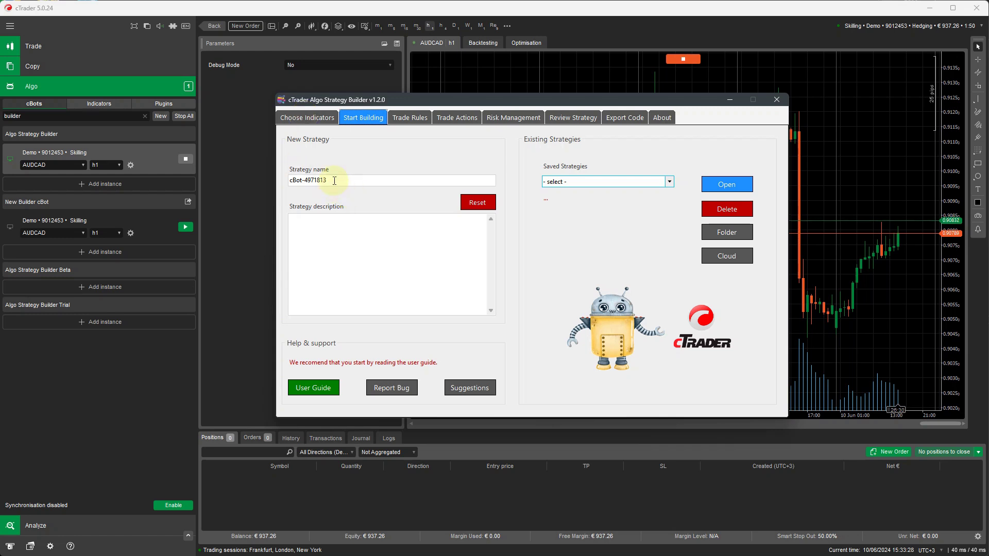
drag(336, 180, 238, 180)
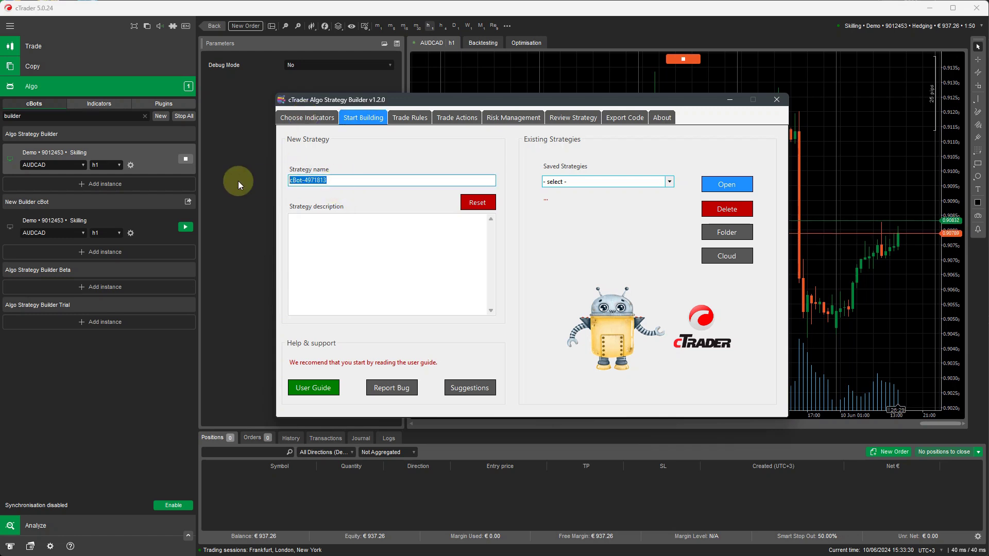
text(OBV)
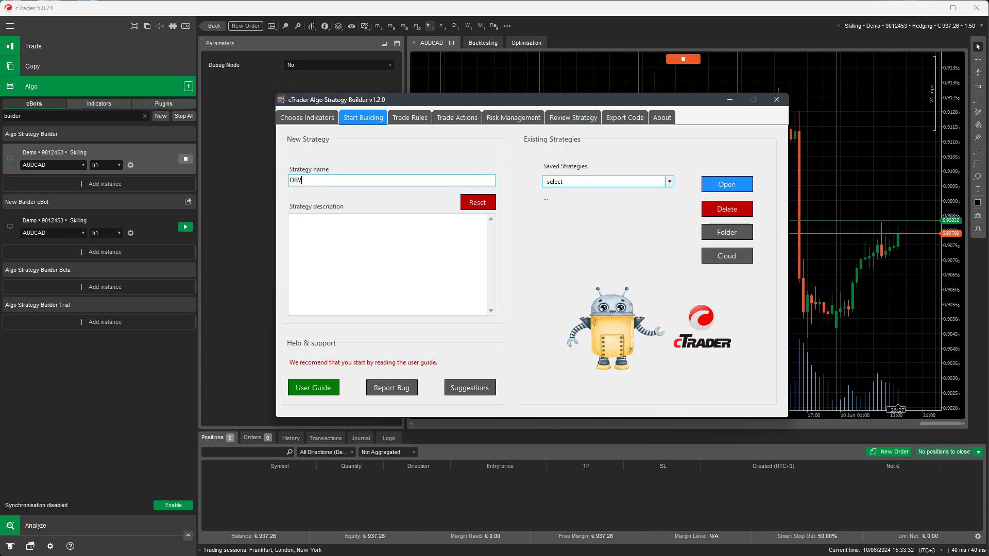
text( & RSI Stratgey)
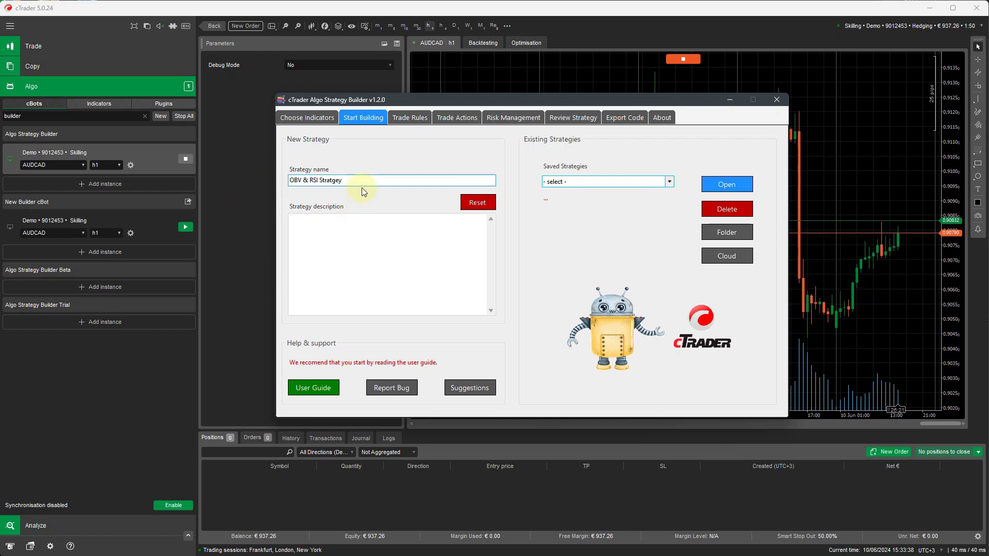
text(eg)
Step: Describe the strategy as an automated system opening trades based on OBV & RSI Indicators
click(345, 225)
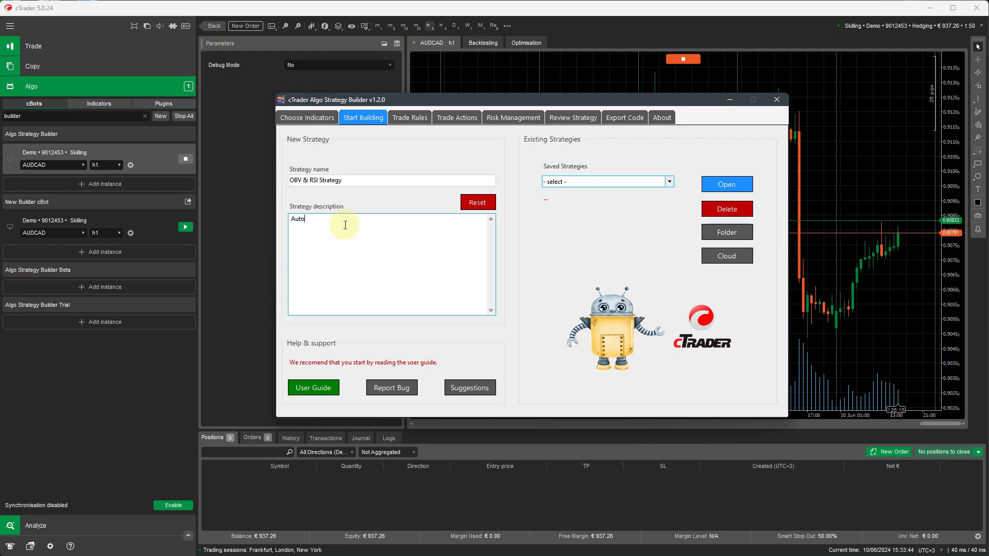
text(Automated syusa)
key(BackSpace)
key(BackSpace)
key(BackSpace)
text(stem to open trades based on OBV & RSI)
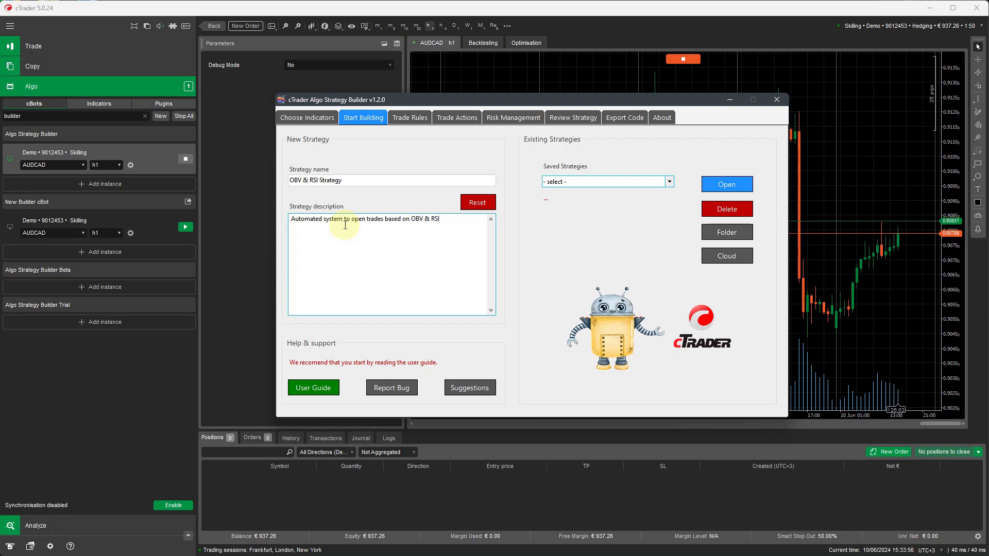
text(ors.)
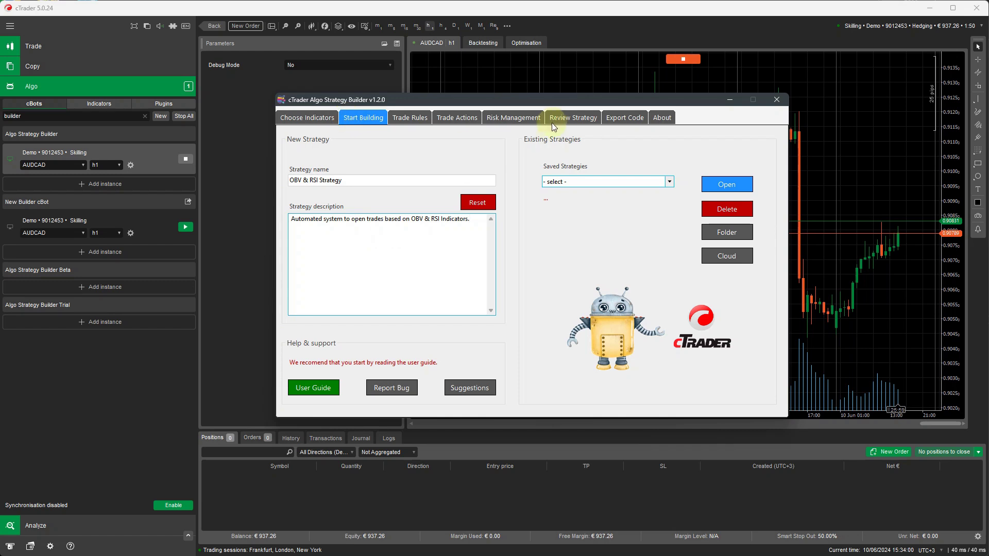
Step: Add an hourly Relative Strength Index (period 14, 70/30) from Oscillators
click(307, 117)
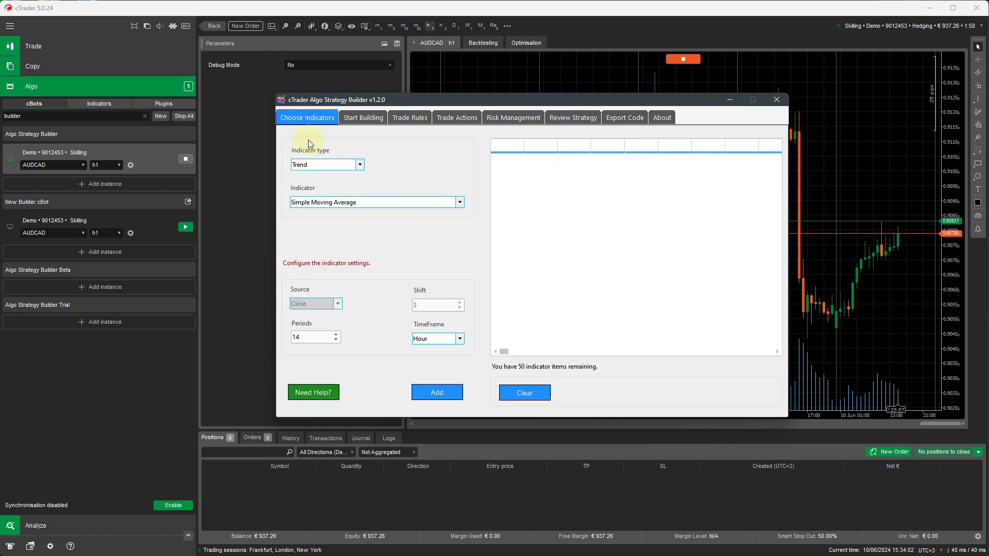
click(364, 172)
click(330, 186)
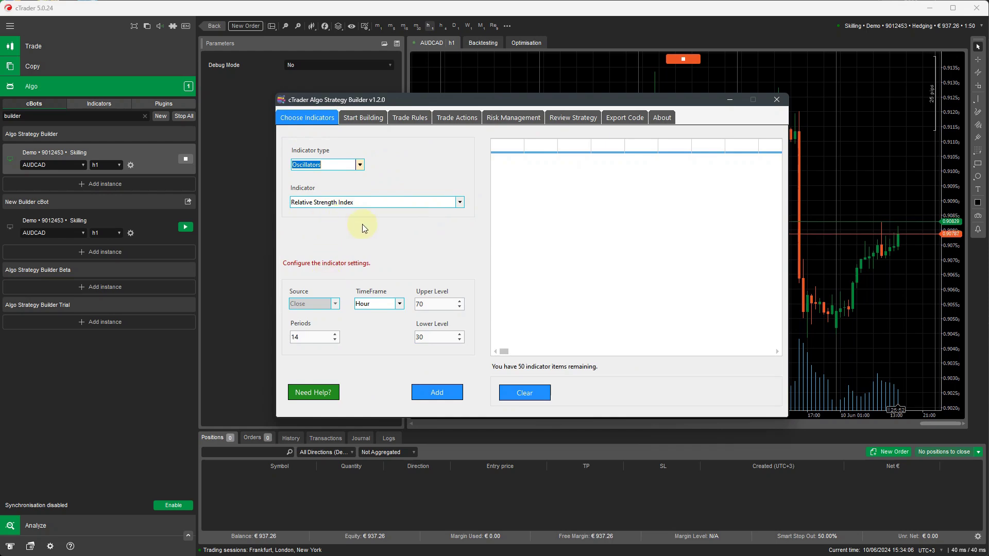
click(399, 304)
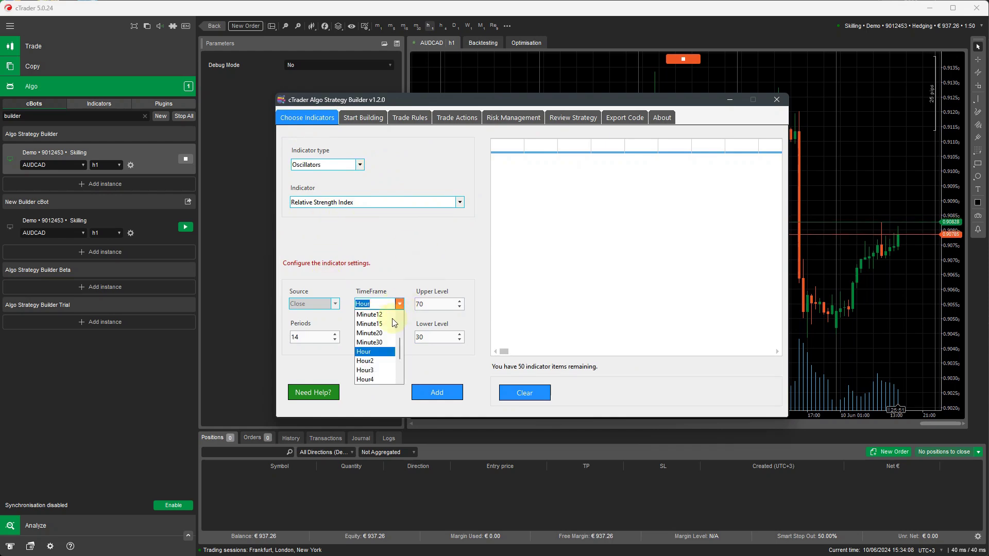
scroll(392, 331, down, 2)
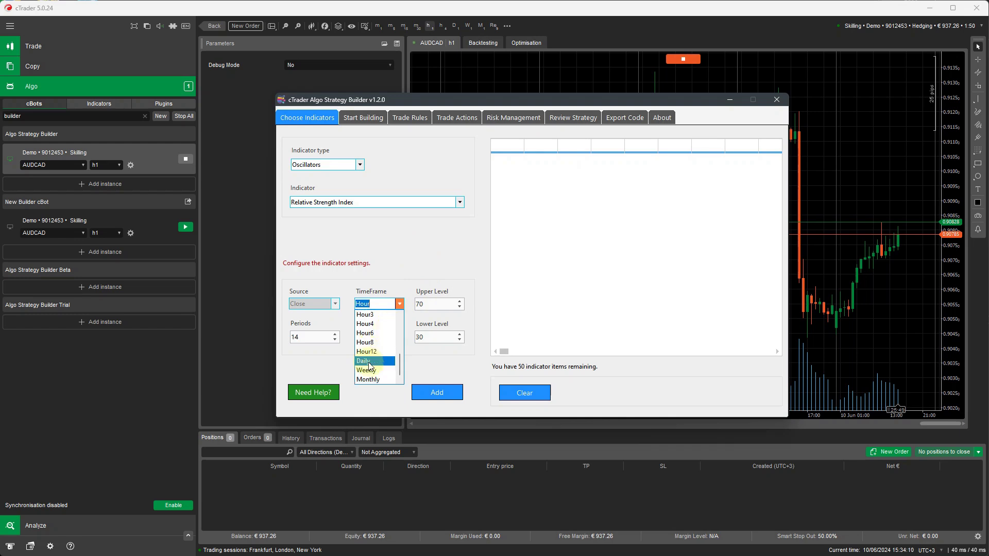
scroll(371, 355, up, 5)
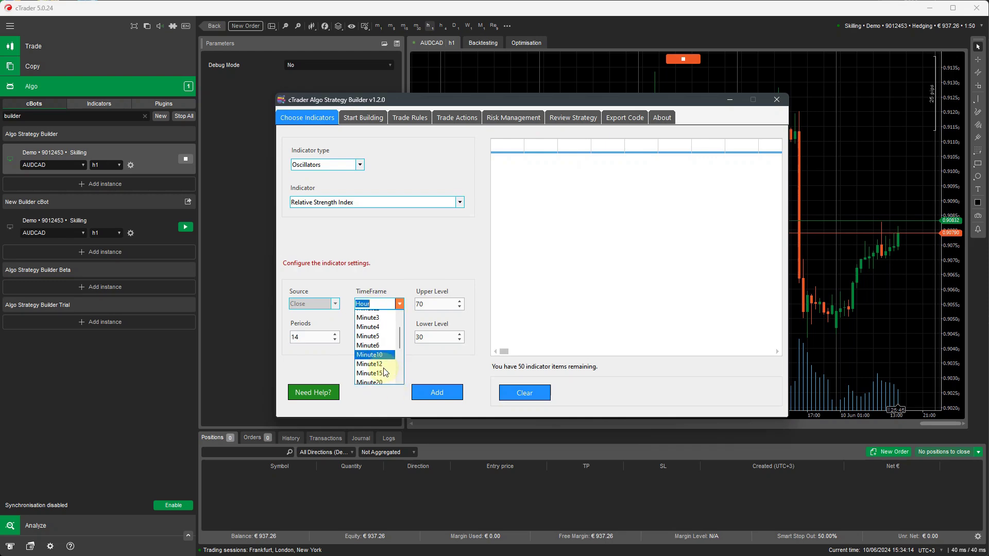
key(Escape)
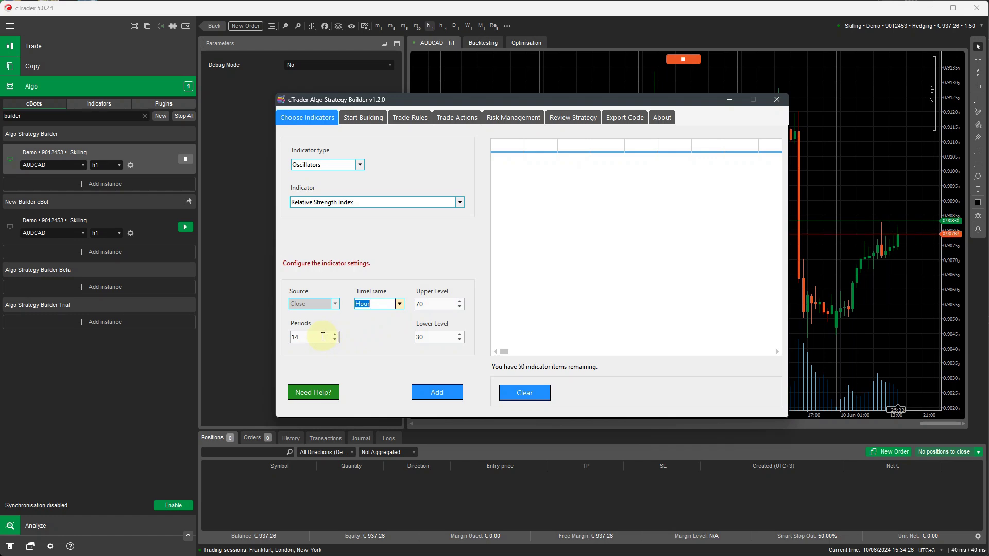
click(435, 392)
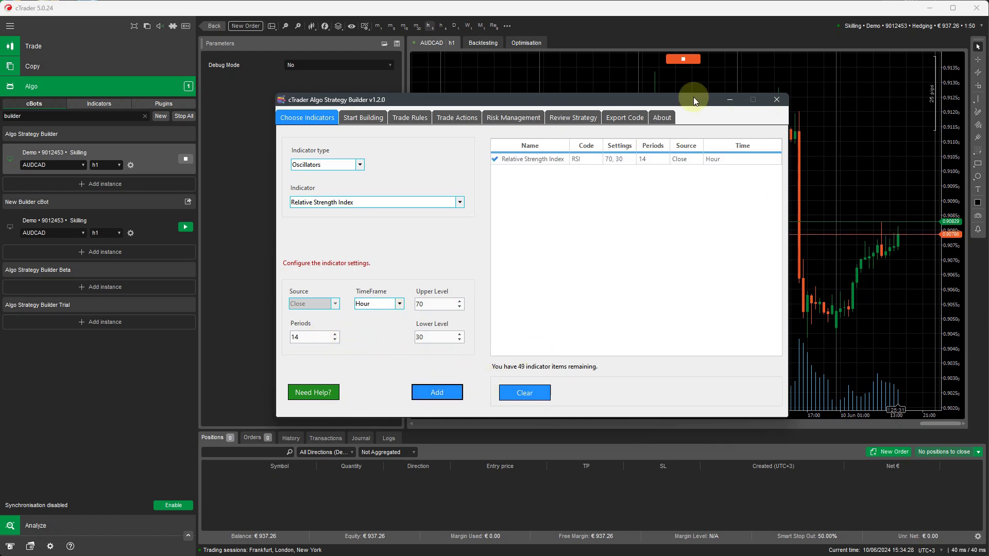
Step: Add an hourly On Balance Volume (240000/180000) indicator from Volume
click(360, 164)
click(317, 198)
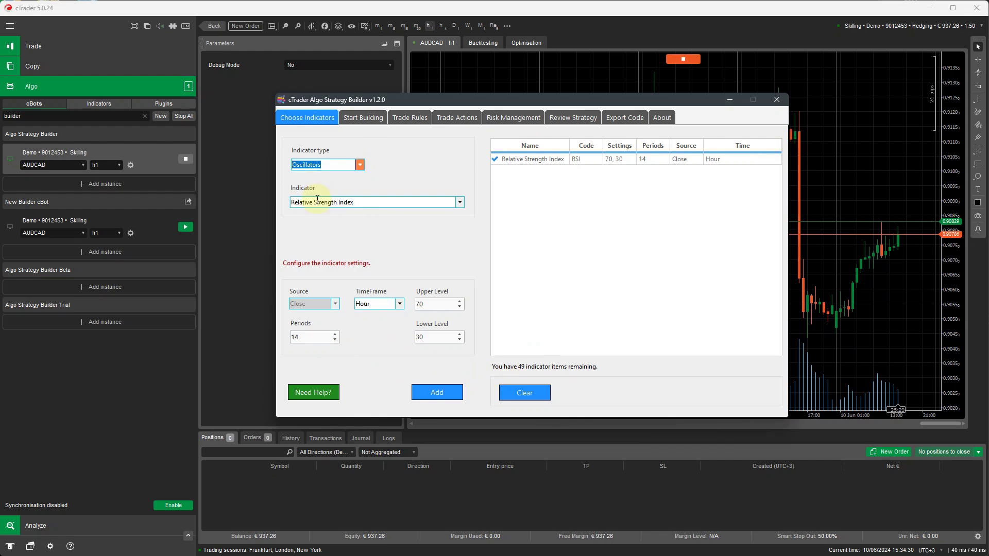
click(399, 304)
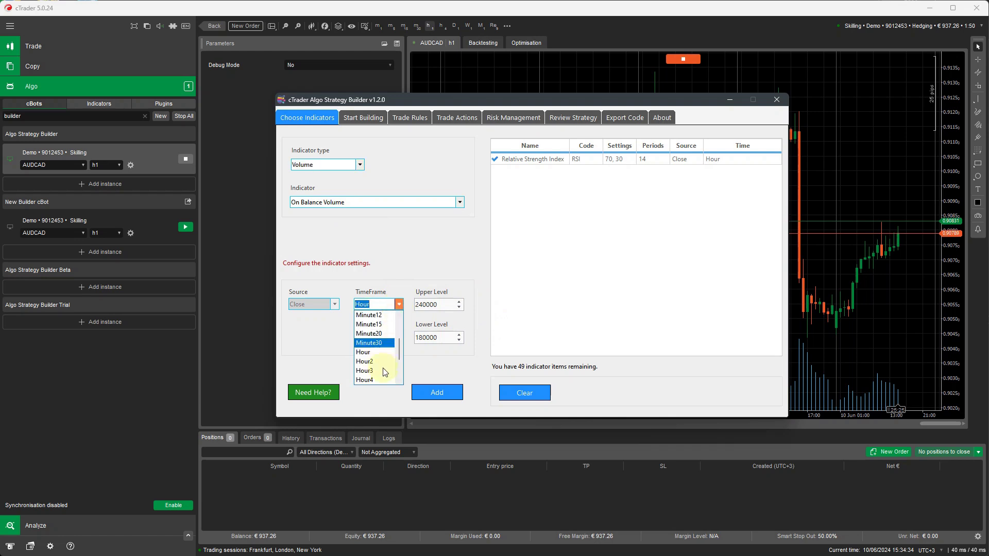
click(363, 352)
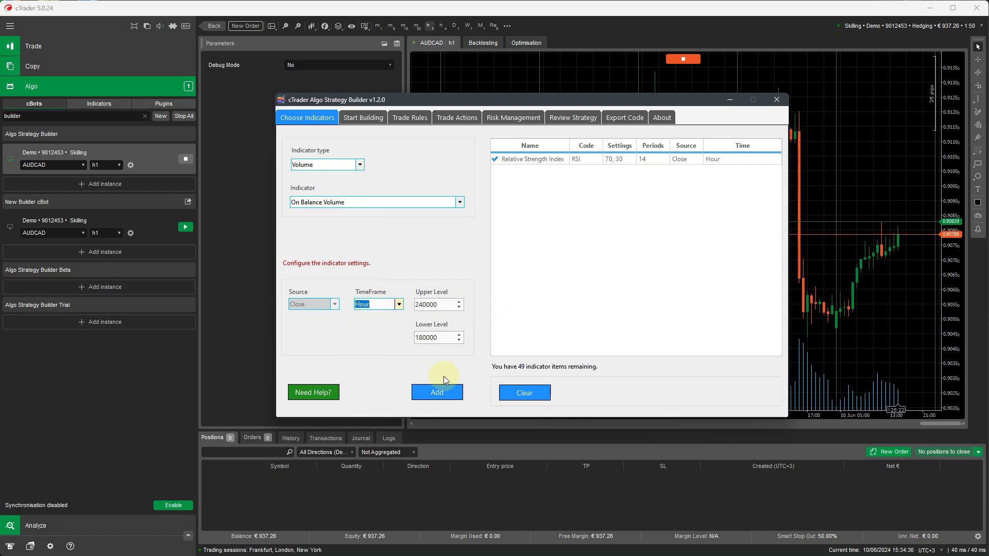
click(437, 390)
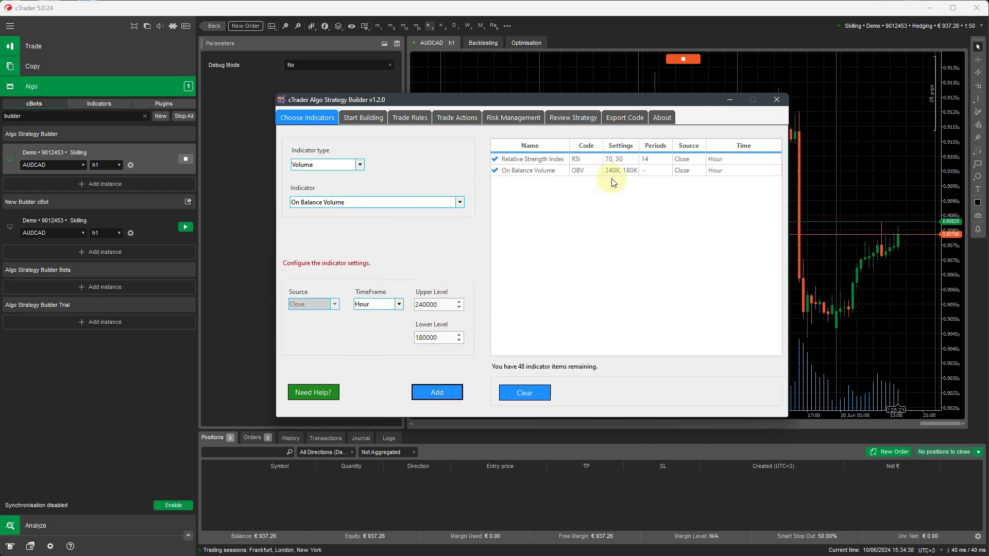
Step: Add bullish trade rules for RSI and OBV, each set to Bullish Signal
click(403, 119)
click(363, 181)
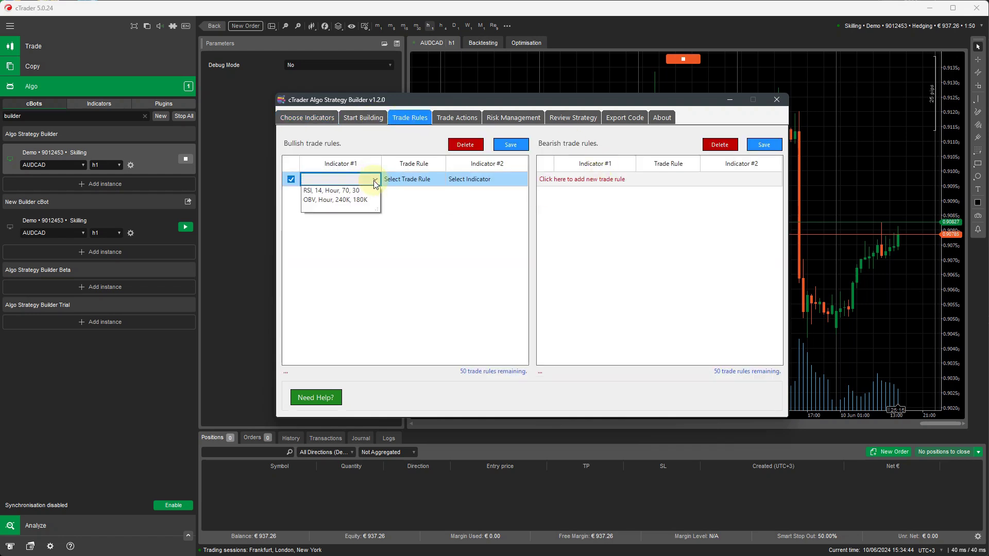
click(350, 191)
click(511, 145)
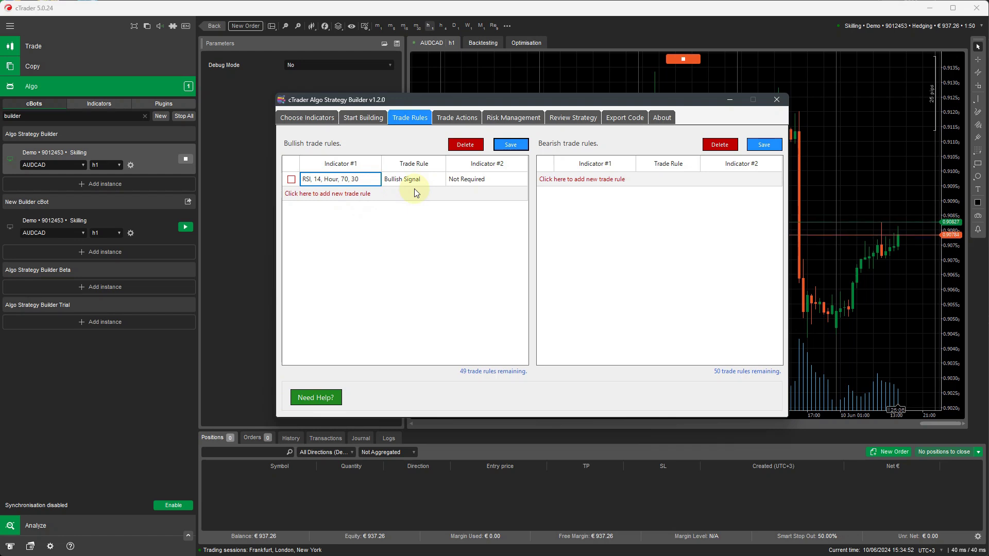
click(369, 194)
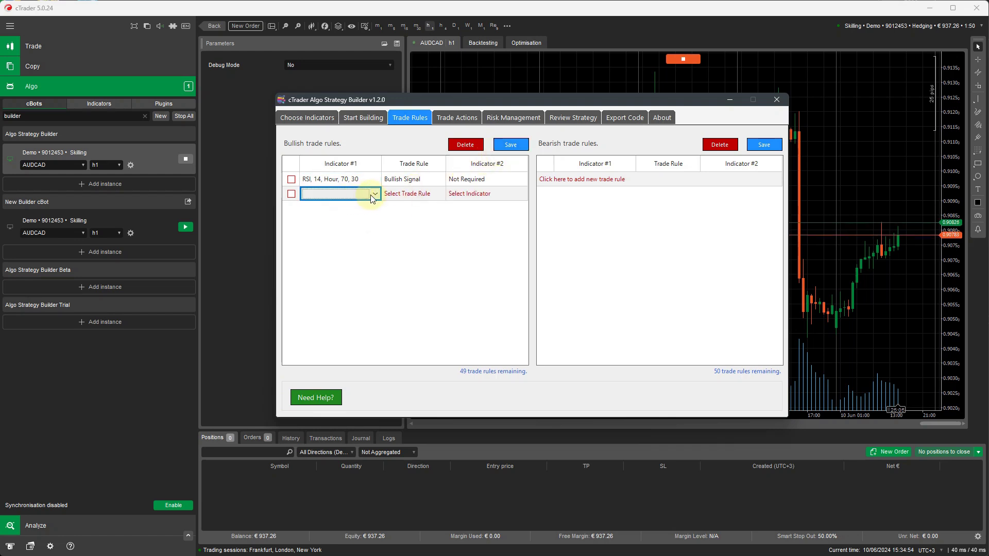
click(373, 194)
click(343, 216)
click(429, 190)
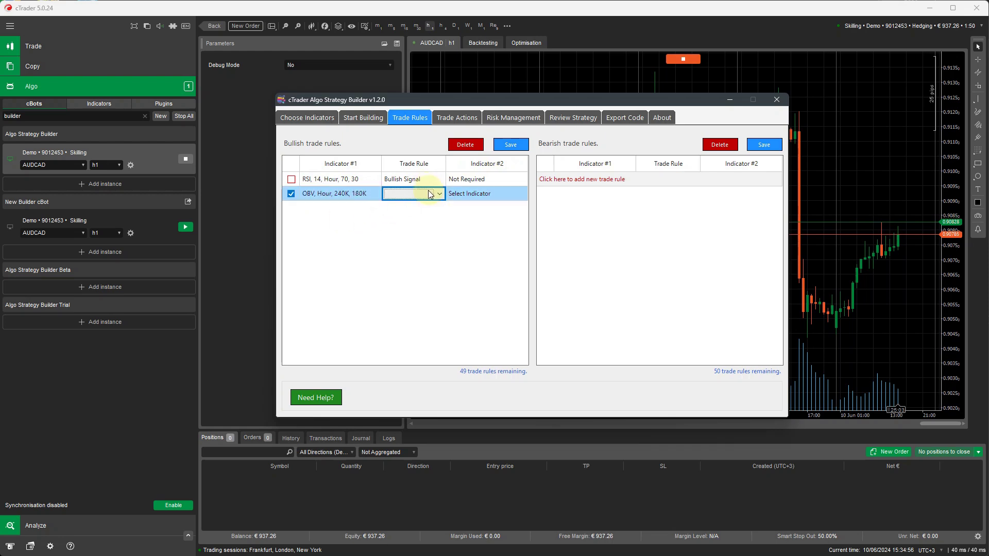
click(435, 194)
click(404, 205)
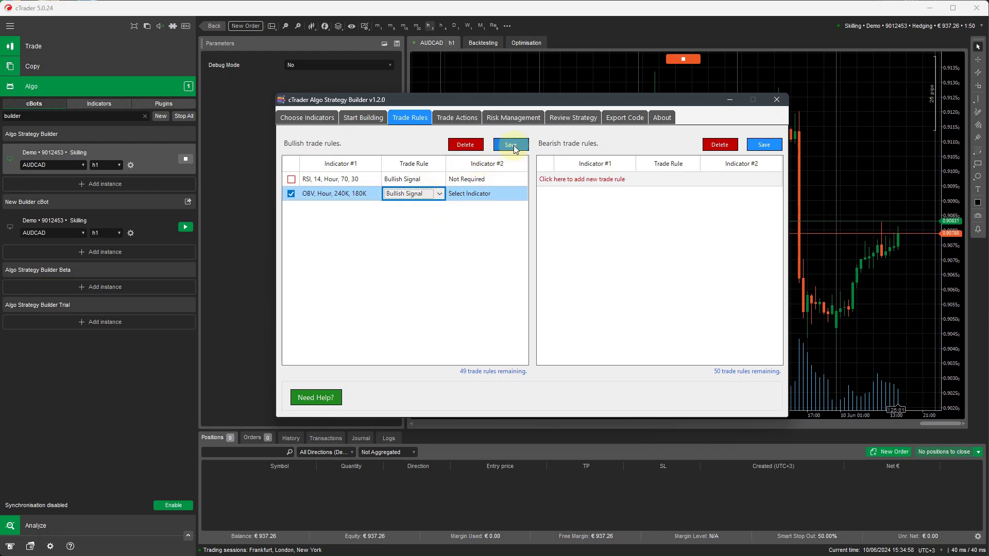
click(510, 145)
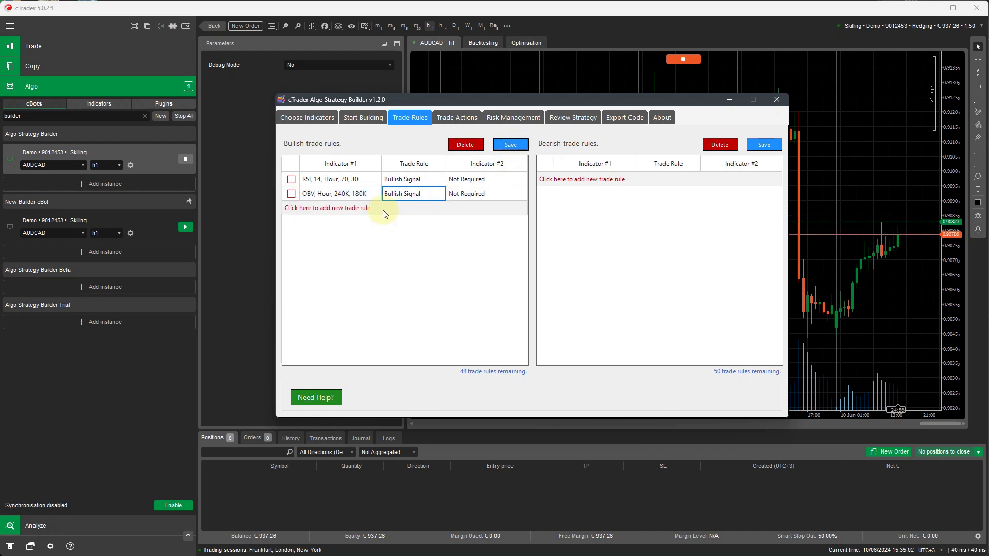
Step: Add bearish trade rules for RSI and OBV, each set to Bearish Signal
click(621, 181)
click(622, 184)
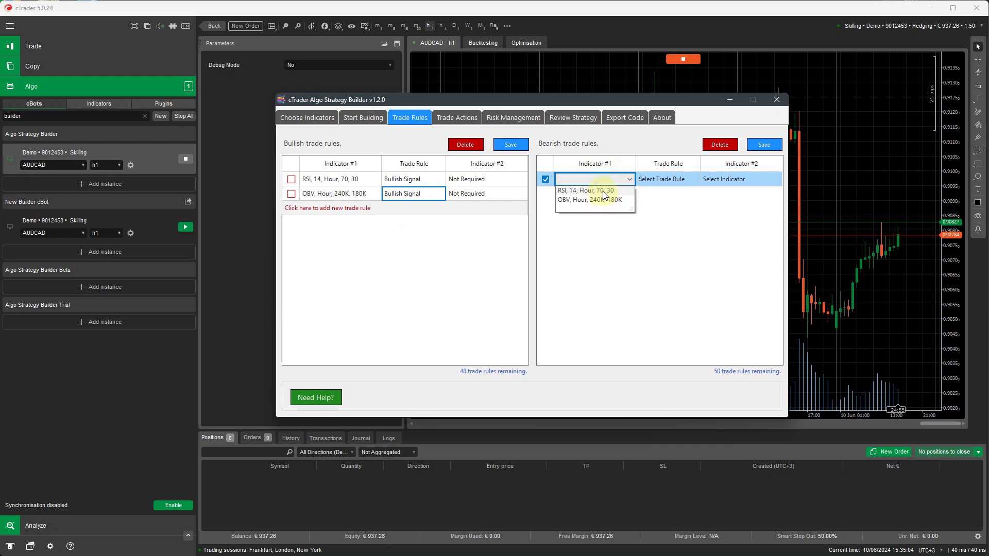
click(592, 190)
click(764, 145)
click(628, 198)
click(628, 195)
click(598, 216)
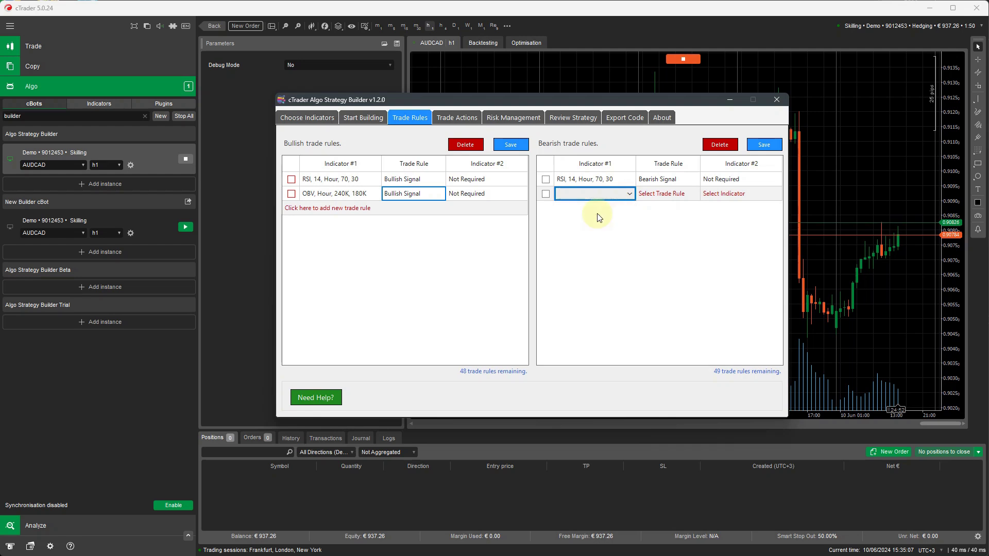
click(764, 144)
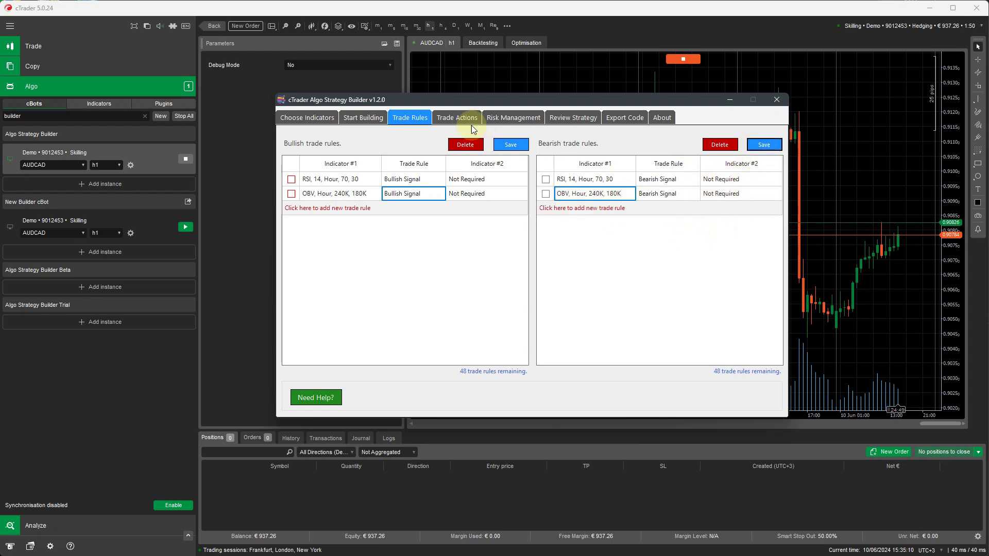
Step: Risk 1% of balance per trade with a 25-pip stop loss and 7-pip take profit
click(456, 118)
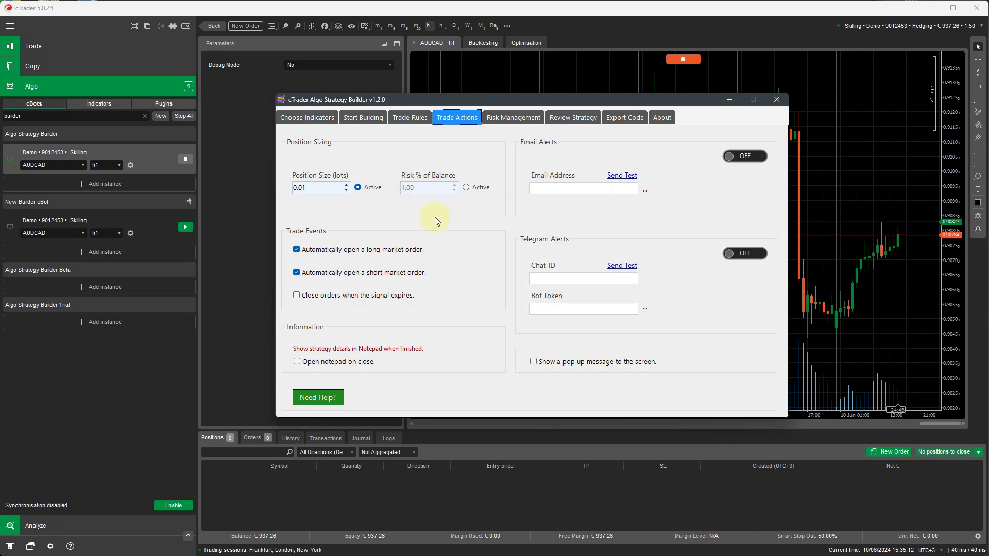
click(466, 188)
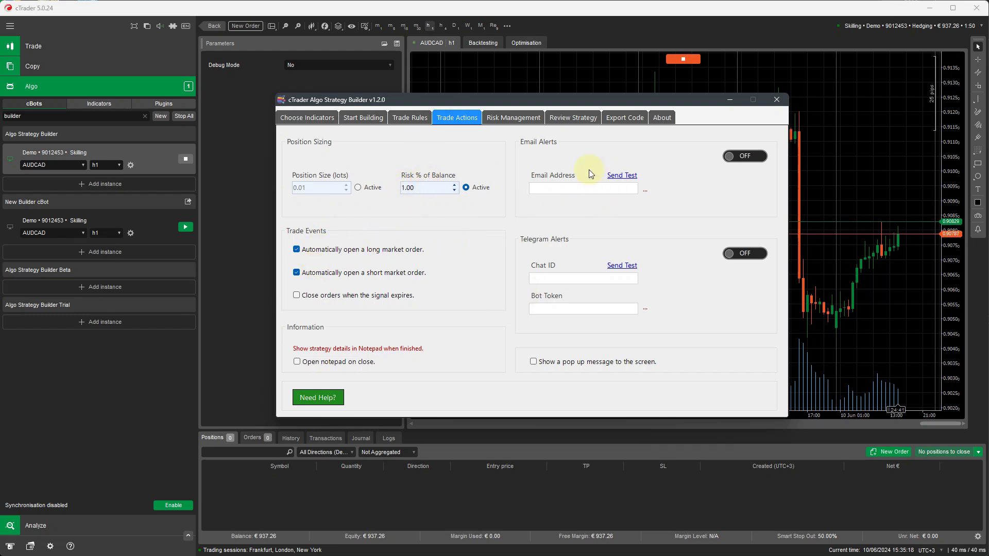
click(499, 120)
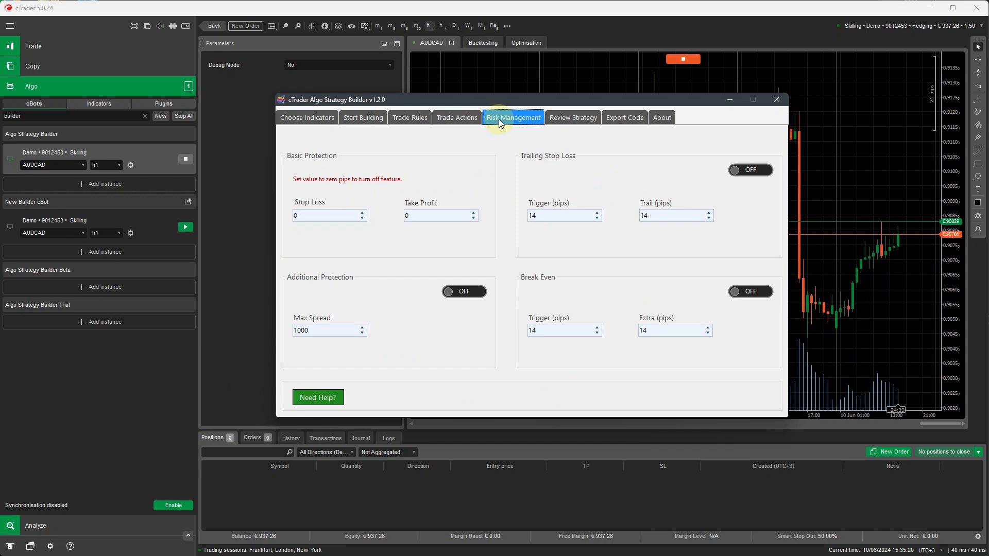
double_click(338, 215)
text(5)
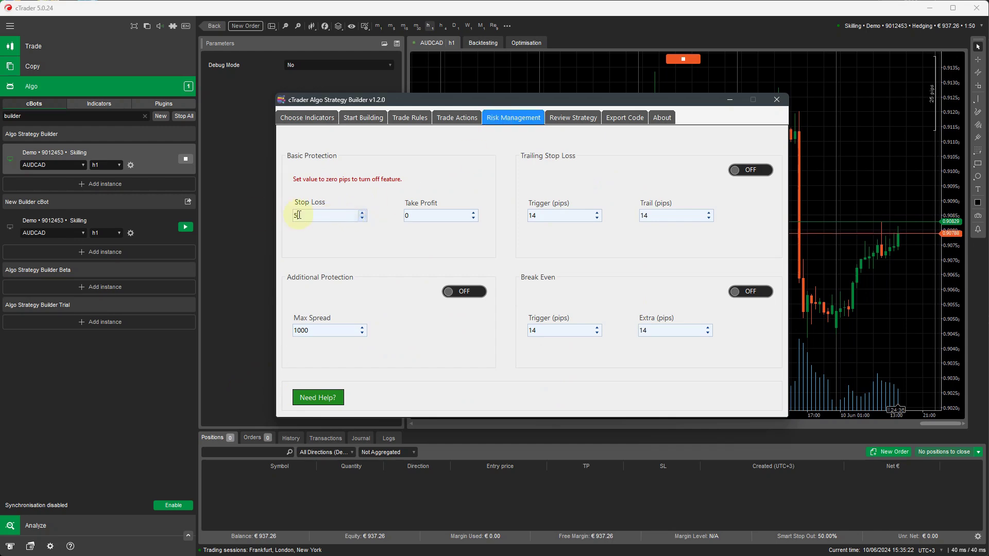
key(Tab)
text(7)
double_click(304, 213)
text(25)
click(582, 118)
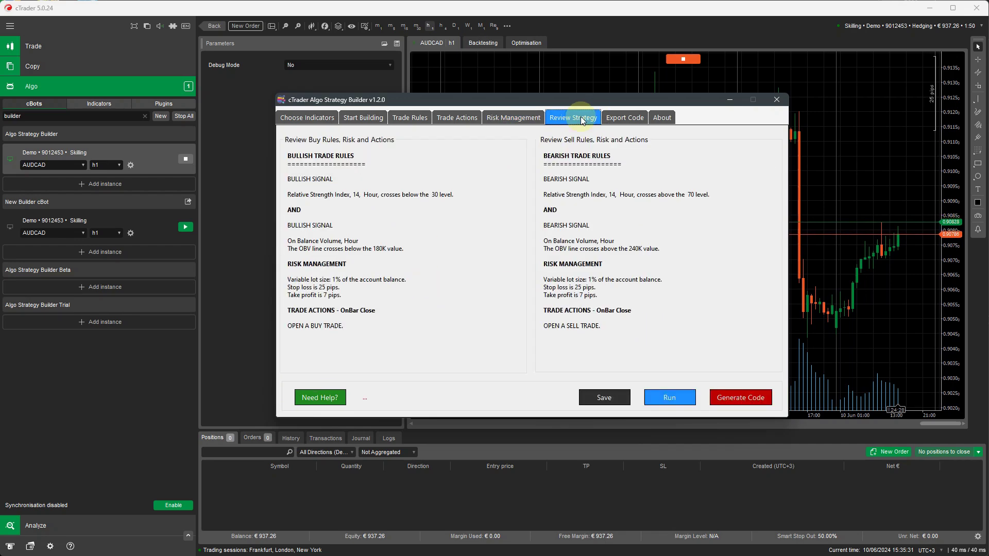
double_click(370, 196)
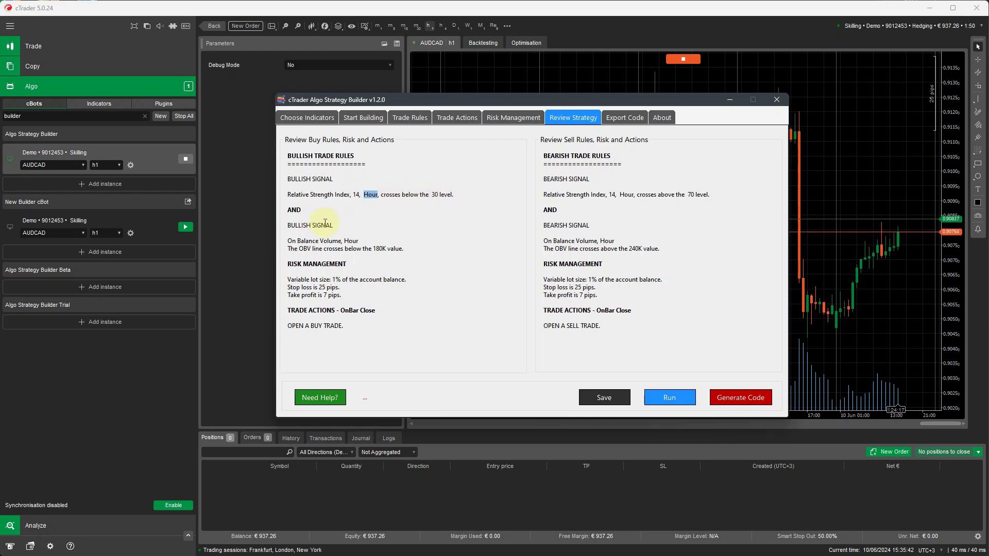
double_click(350, 242)
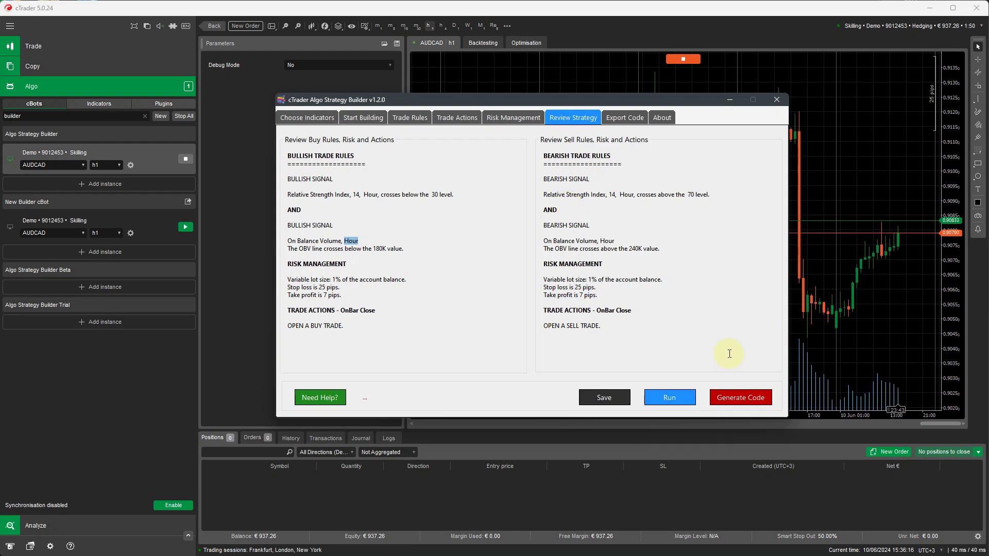
Step: Generate the 251-line cBot source code on the Export Code page and look through it
click(738, 397)
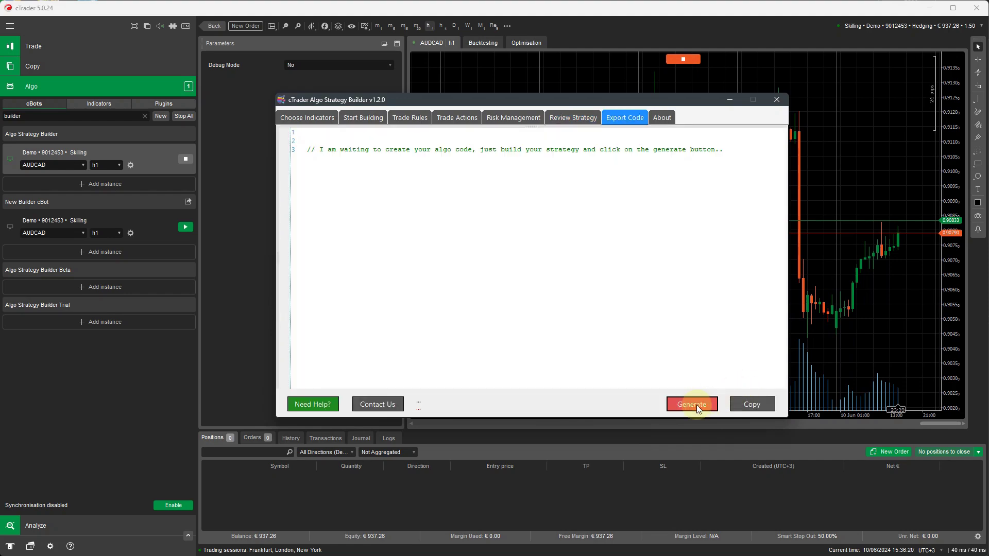
click(692, 404)
scroll(493, 286, up, 15)
scroll(493, 287, down, 5)
scroll(493, 287, down, 17)
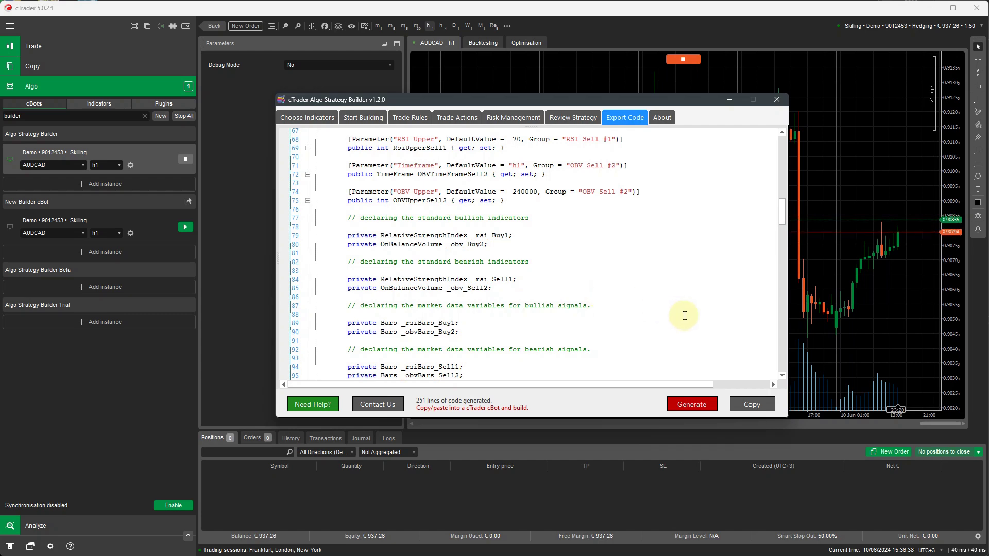
Step: Copy the generated code into the New Builder cBot and close the Strategy Builder
click(749, 401)
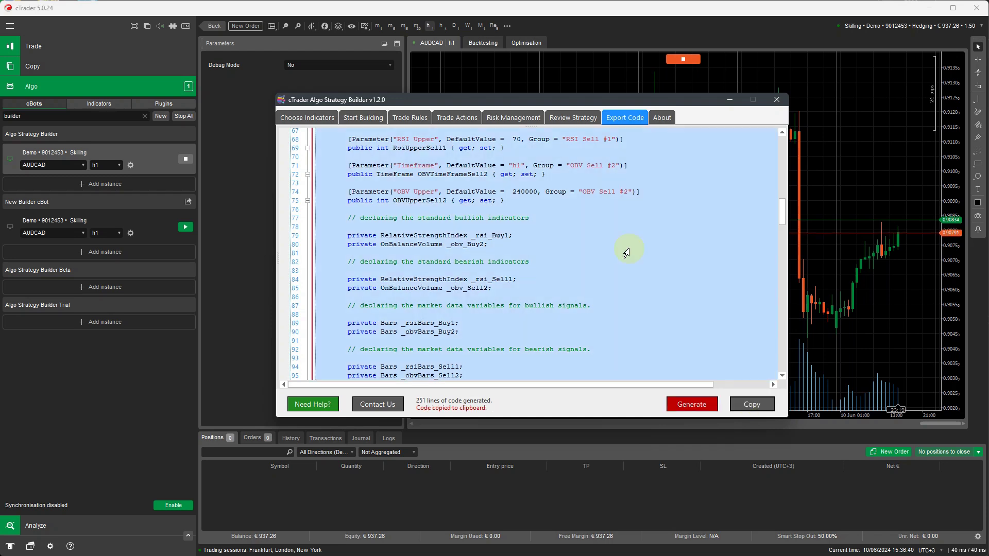
click(54, 205)
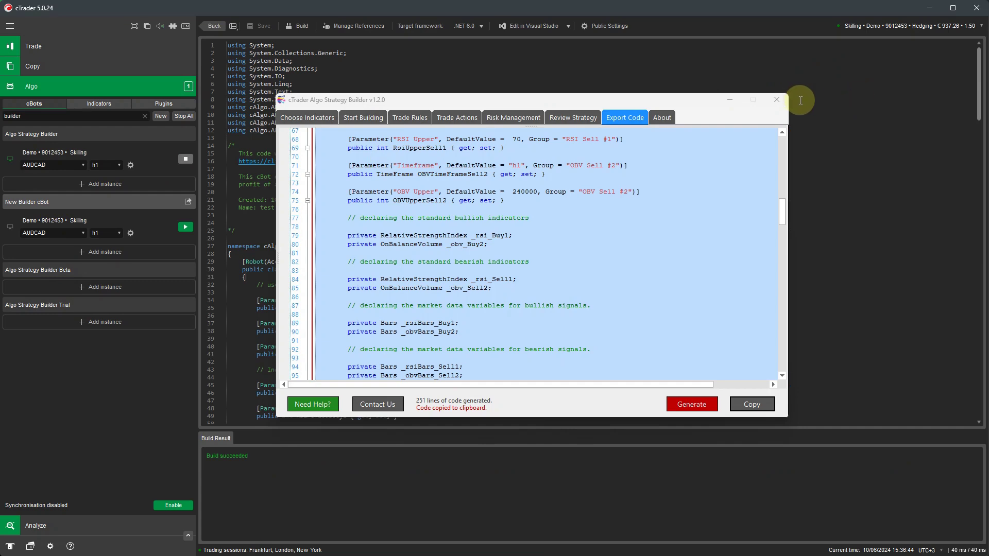
click(775, 100)
click(776, 100)
key(ctrl+a)
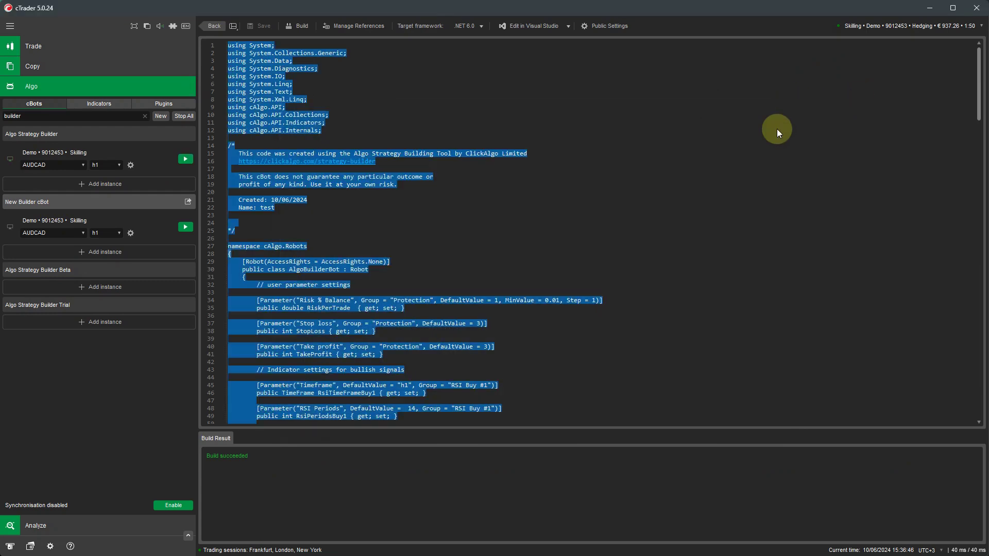
click(774, 200)
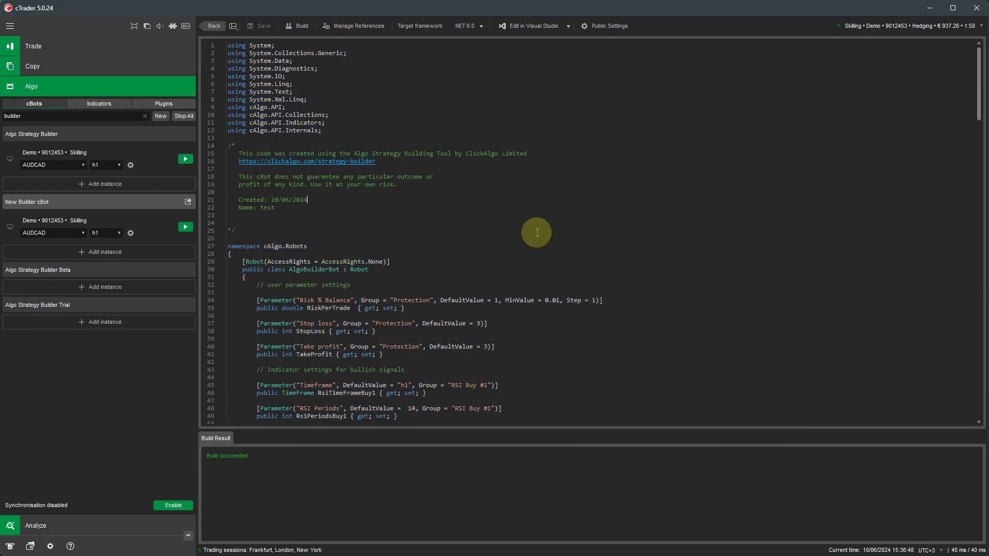
Step: Build the New Builder cBot successfully and scroll through its code
click(295, 25)
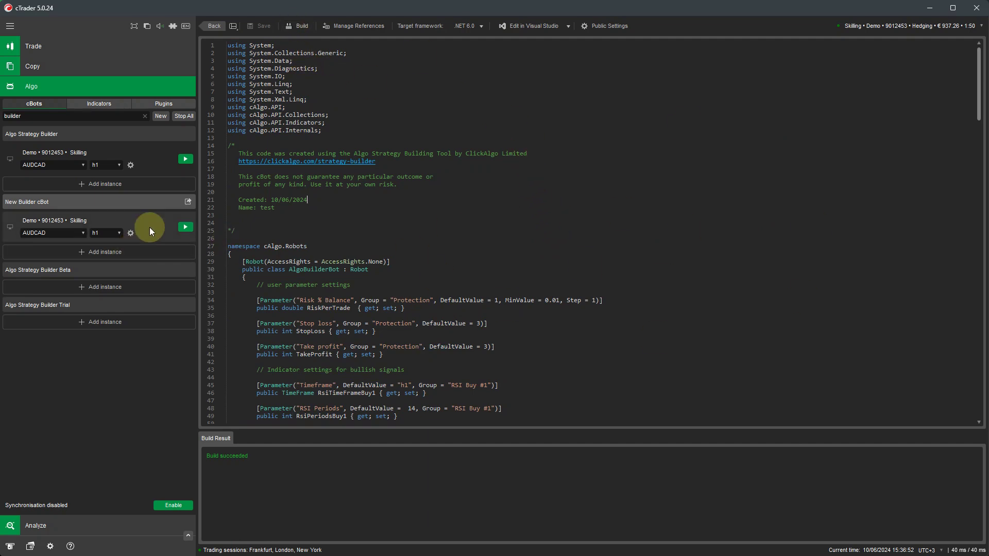
scroll(502, 300, down, 4)
scroll(502, 299, down, 19)
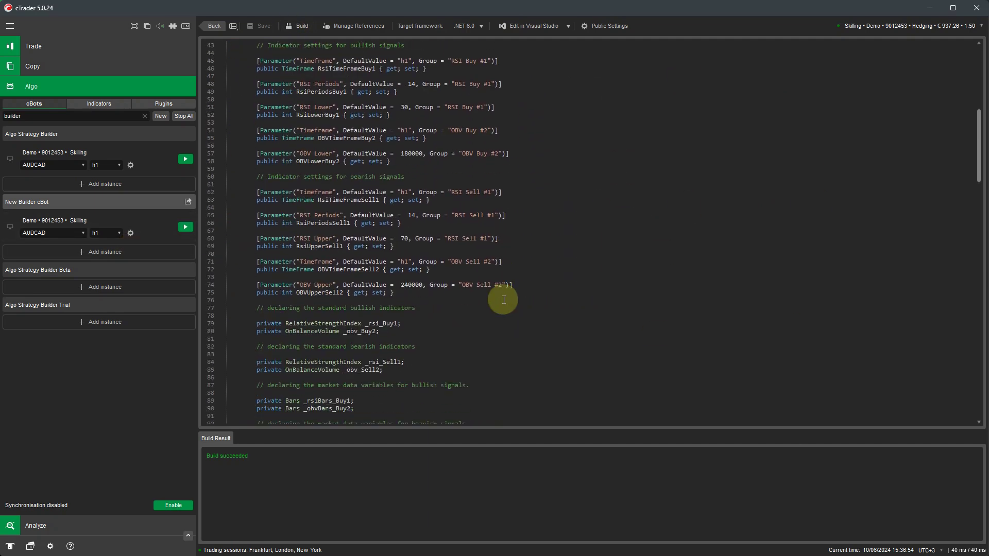
scroll(503, 300, down, 14)
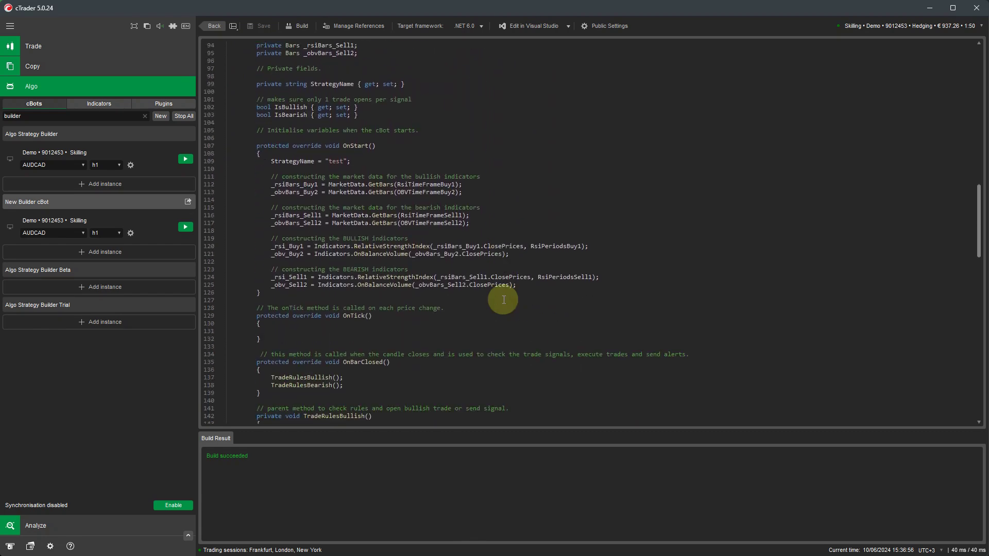
scroll(503, 299, down, 20)
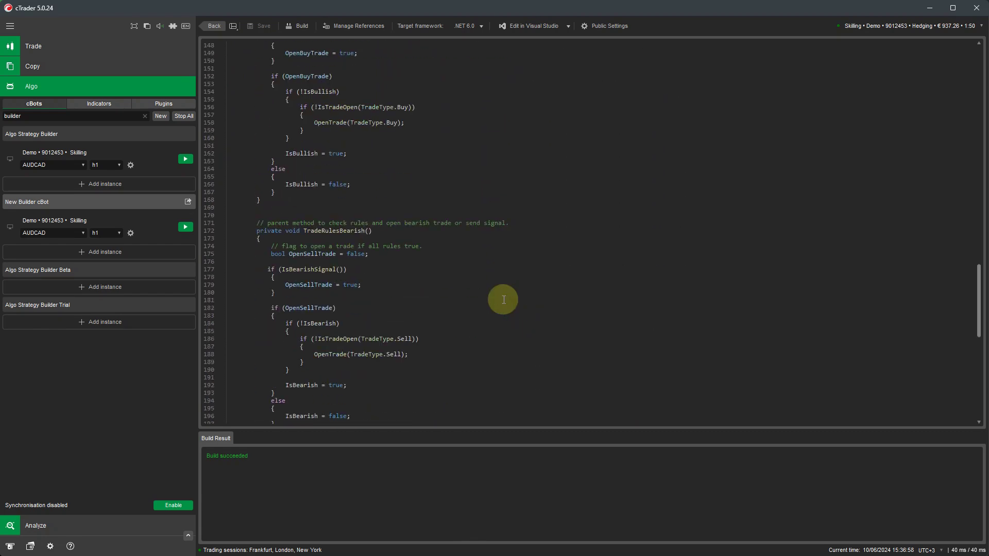
scroll(503, 299, down, 1)
scroll(503, 299, up, 20)
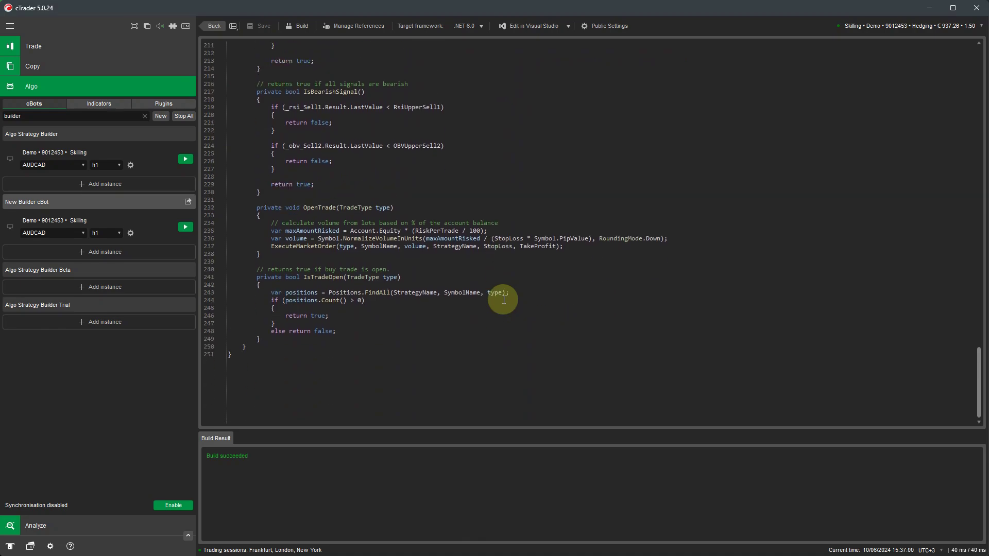
Step: Show the cBot's parameters and equity chart, and widen the AUDCAD chart
click(153, 228)
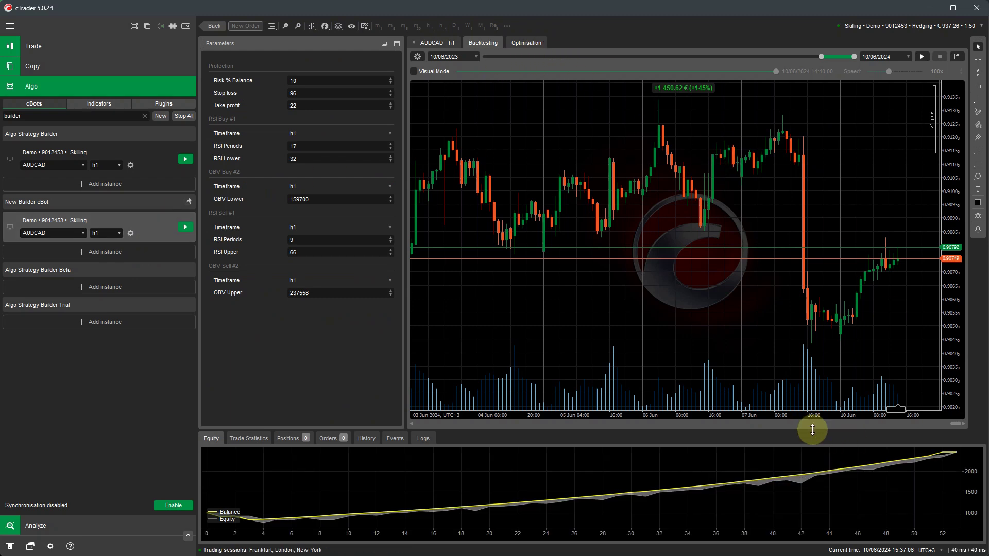
drag(812, 428, 790, 347)
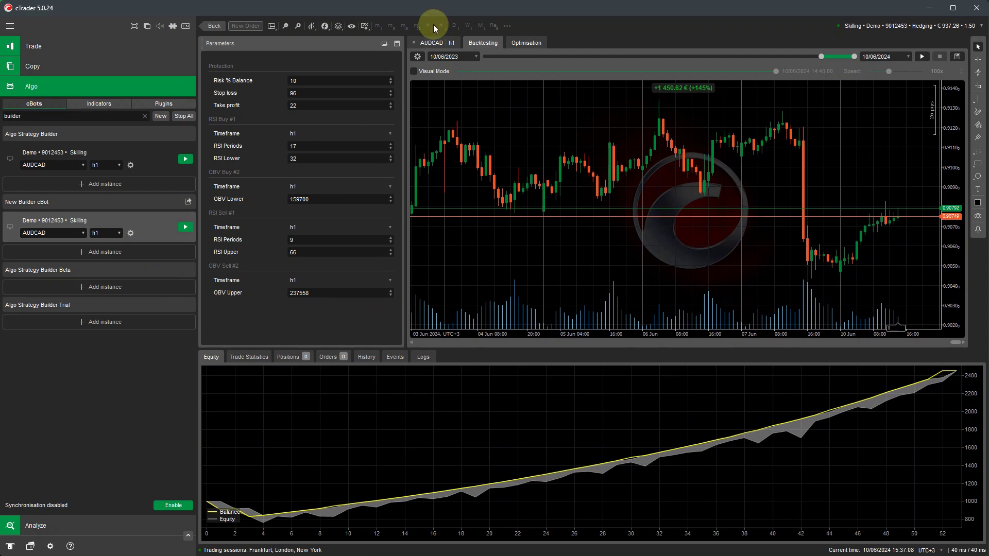
click(417, 44)
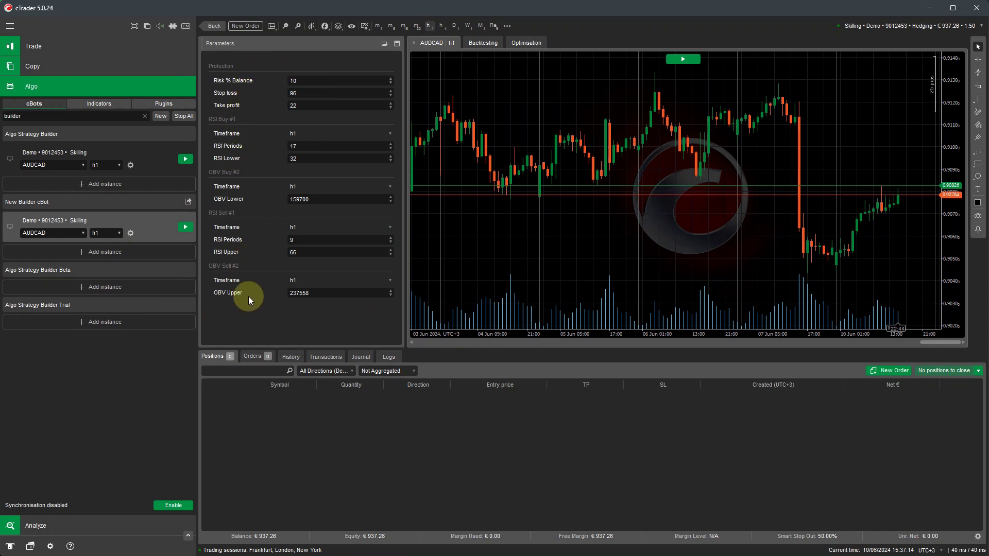
drag(400, 186, 378, 183)
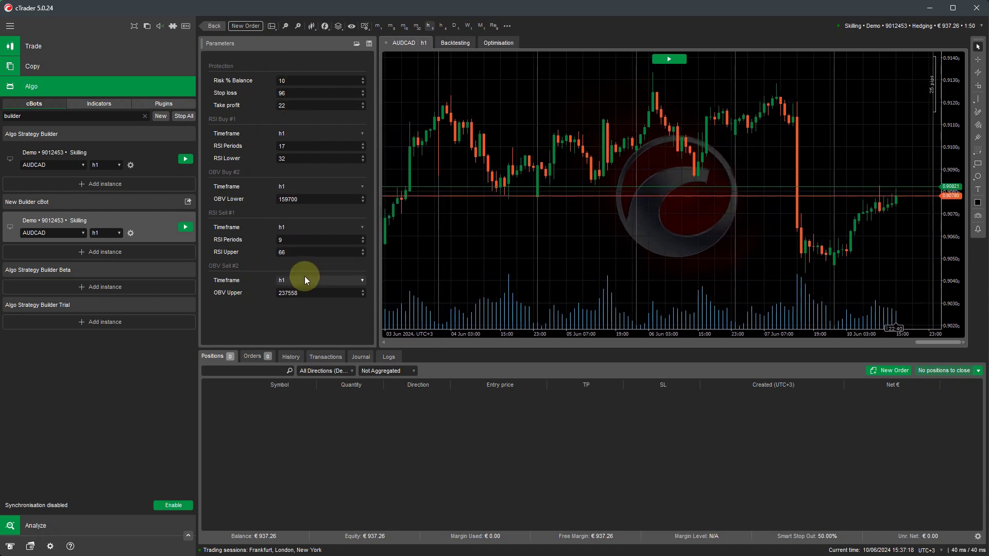
Step: Open the best optimisation pass's report, enlarge it, then go to backtesting
click(496, 43)
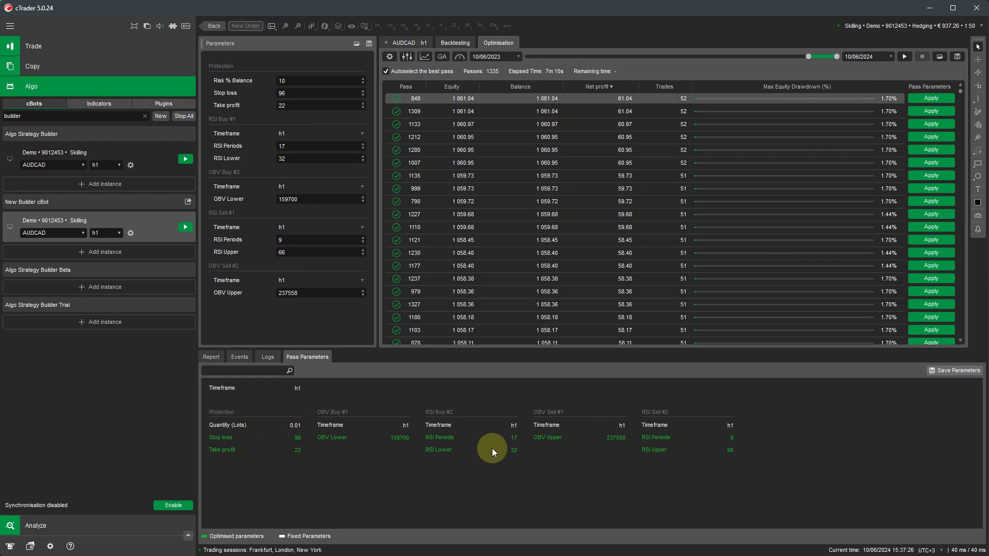
click(220, 359)
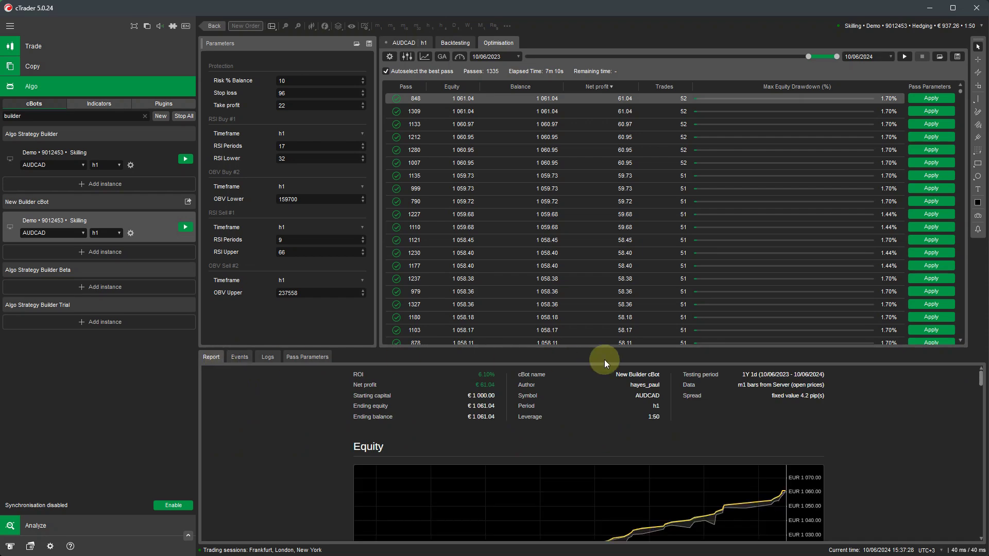
drag(606, 349, 607, 207)
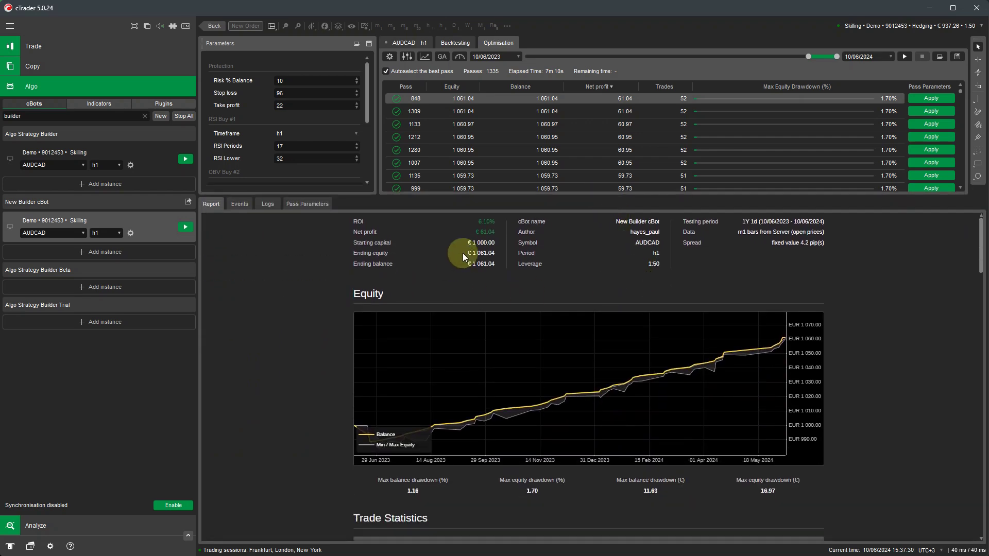
scroll(558, 295, down, 1)
scroll(552, 277, up, 1)
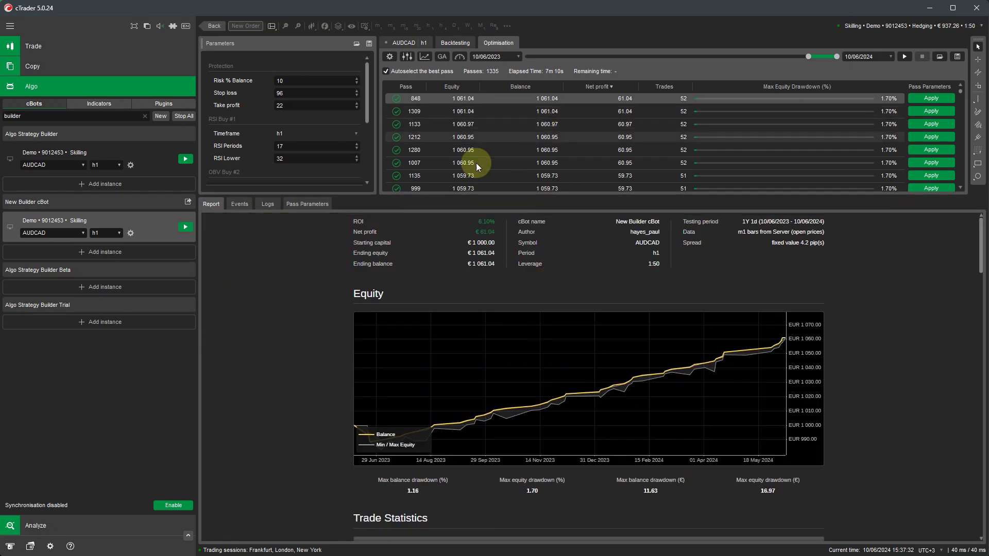
drag(434, 199, 407, 406)
click(450, 41)
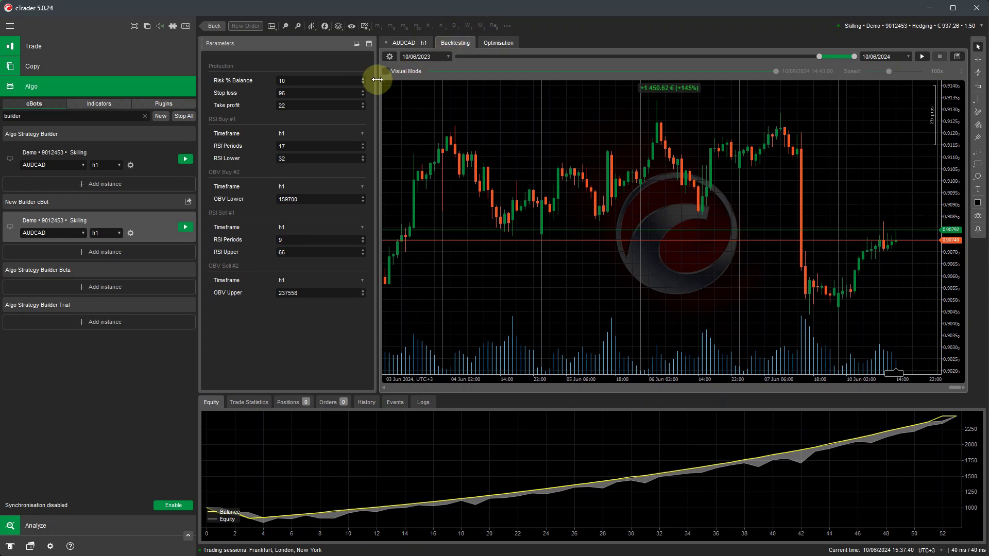
Step: Check the optimised parameters, keep the OBV timeframe at h1, and start the backtest
click(304, 81)
key(ctrl+a)
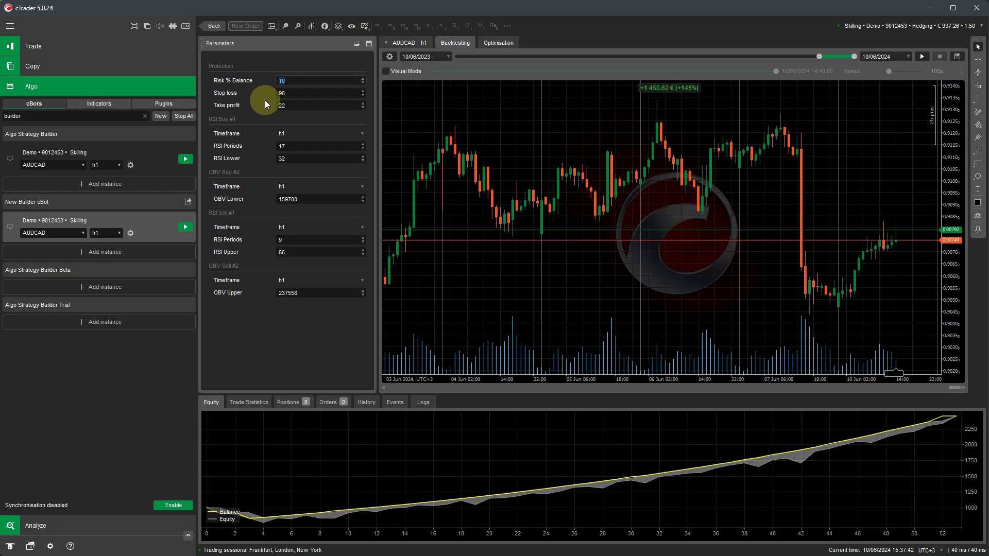
key(Tab)
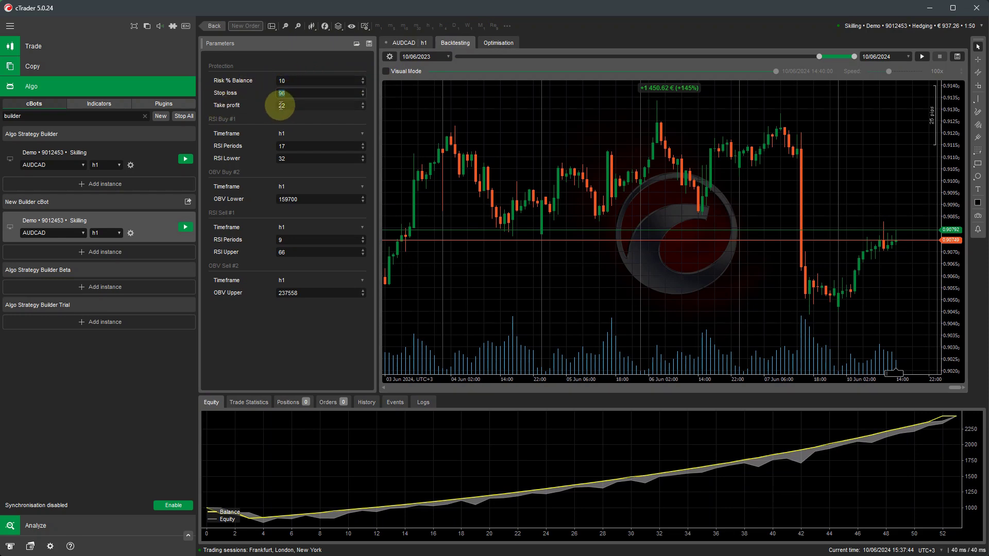
key(Tab)
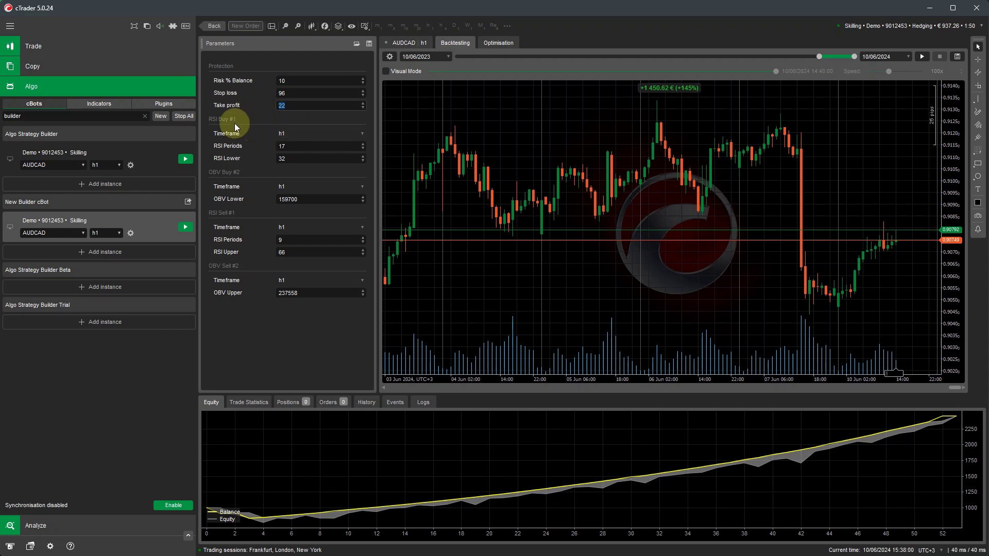
click(287, 159)
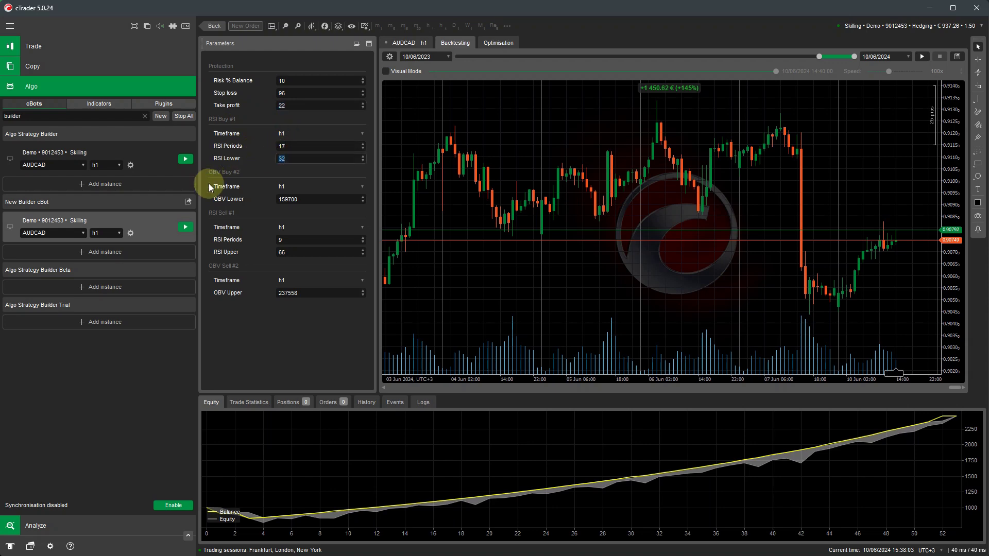
click(298, 185)
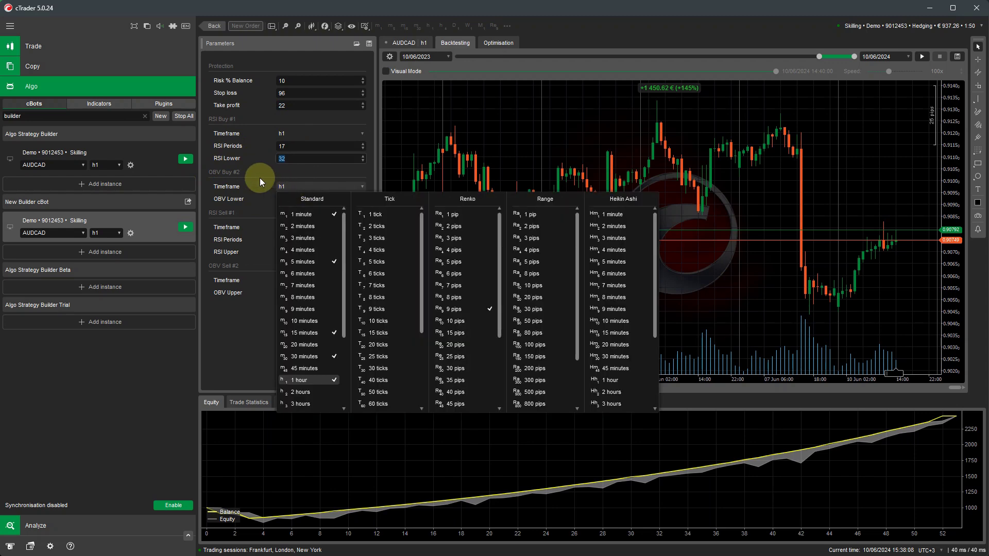
click(288, 187)
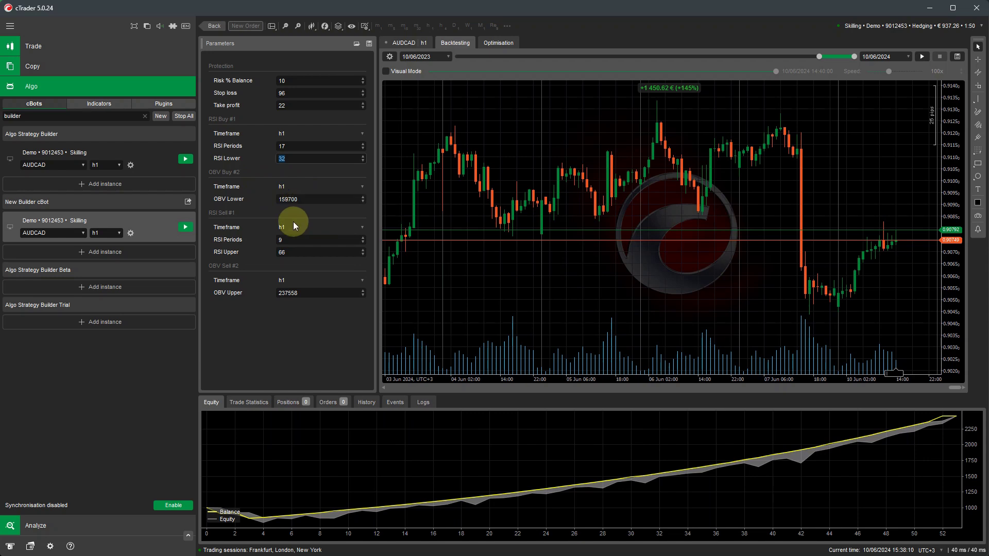
click(922, 56)
Step: Rerun the backtest with Risk % Balance lowered to 1 in the Trade Statistics view
click(249, 402)
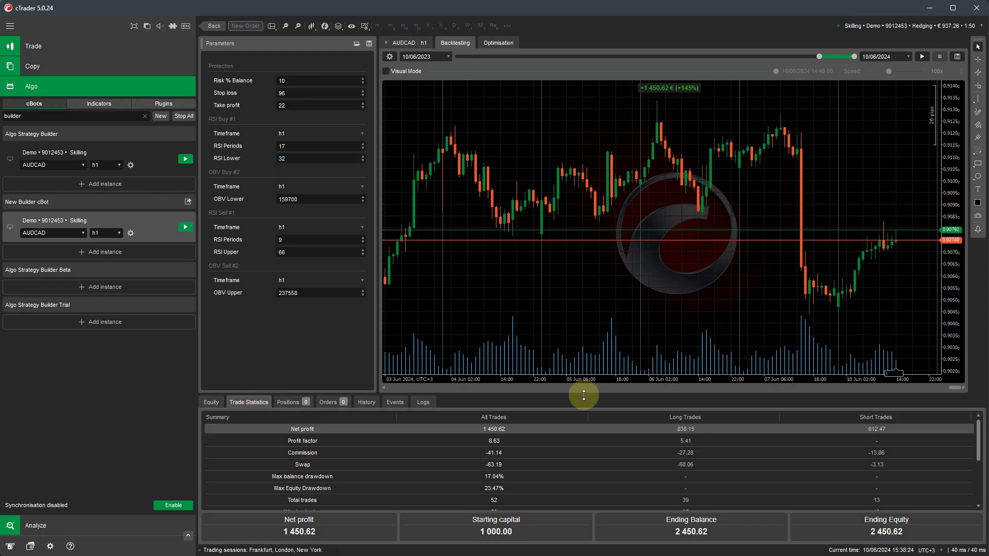
drag(584, 395, 591, 280)
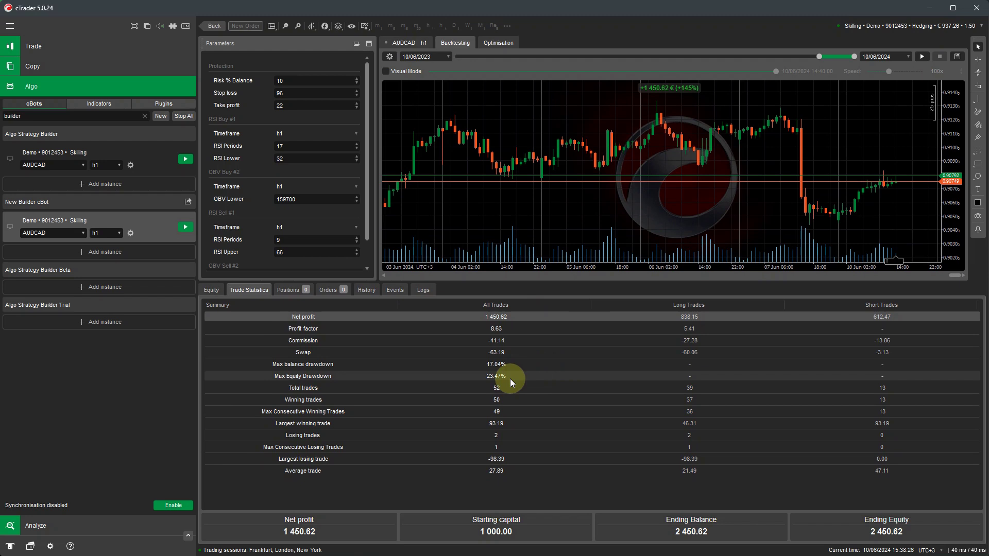
click(294, 80)
text(1)
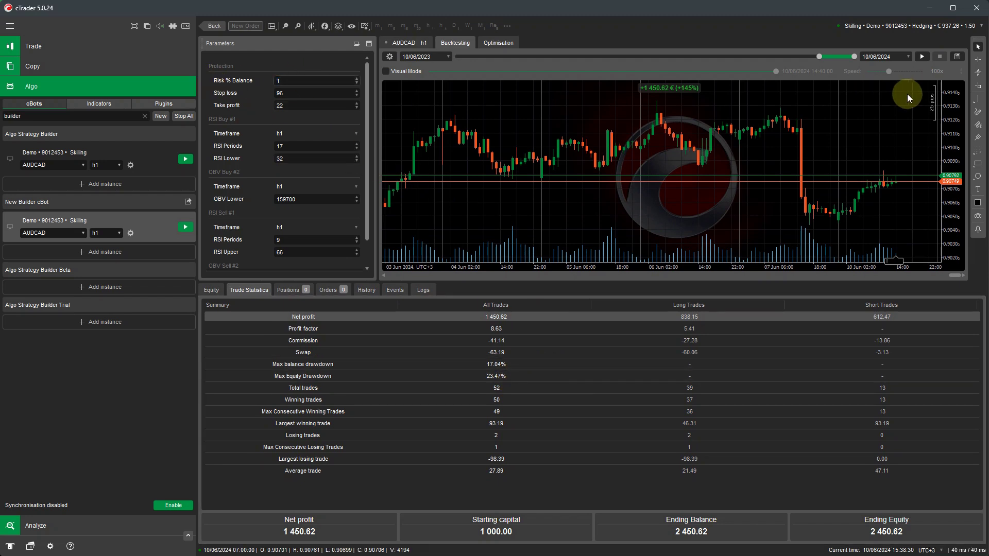
click(923, 58)
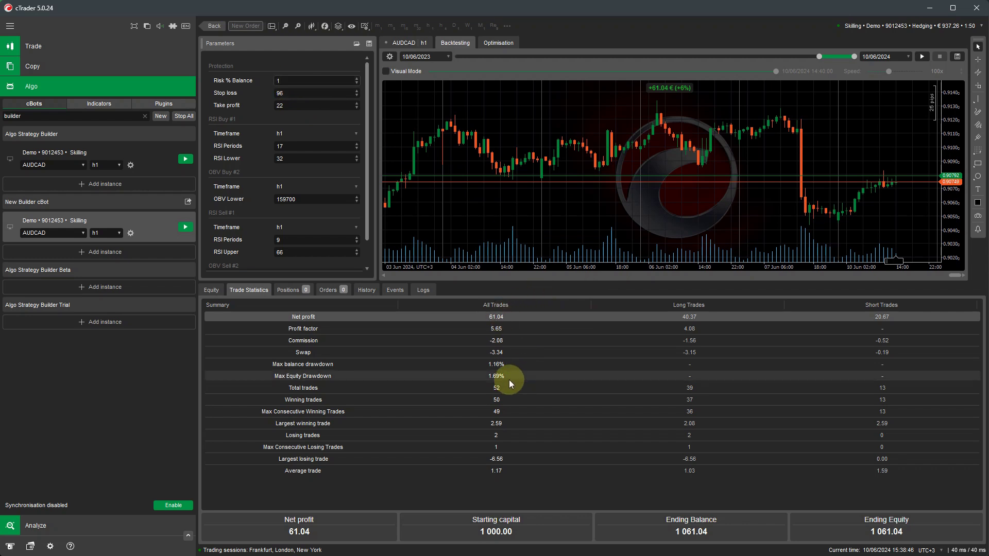
Step: Review the list of trades from the new backtest in History
click(360, 289)
scroll(527, 338, up, 6)
scroll(530, 156, up, 2)
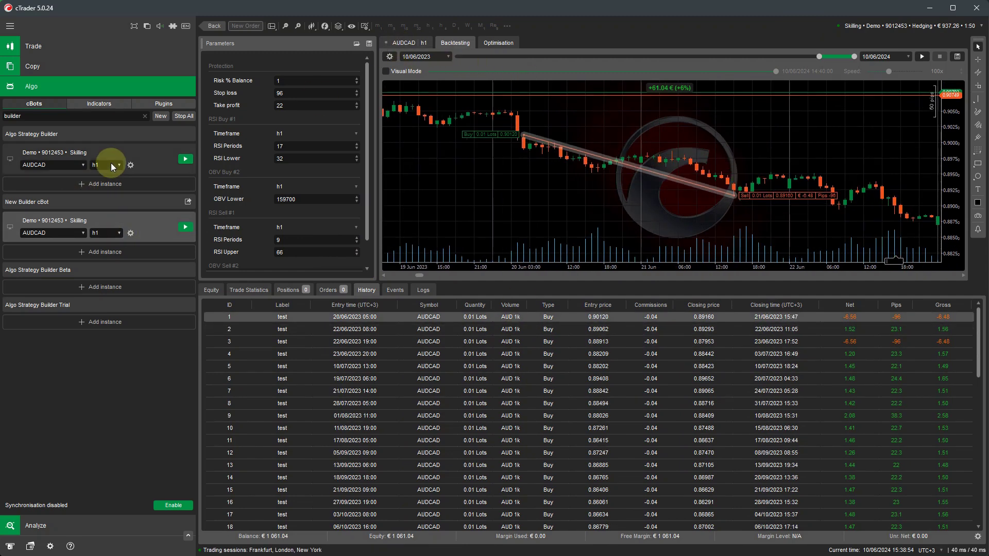
Step: Open the New Builder cBot's source code in an enlarged code editor and browse it
click(133, 202)
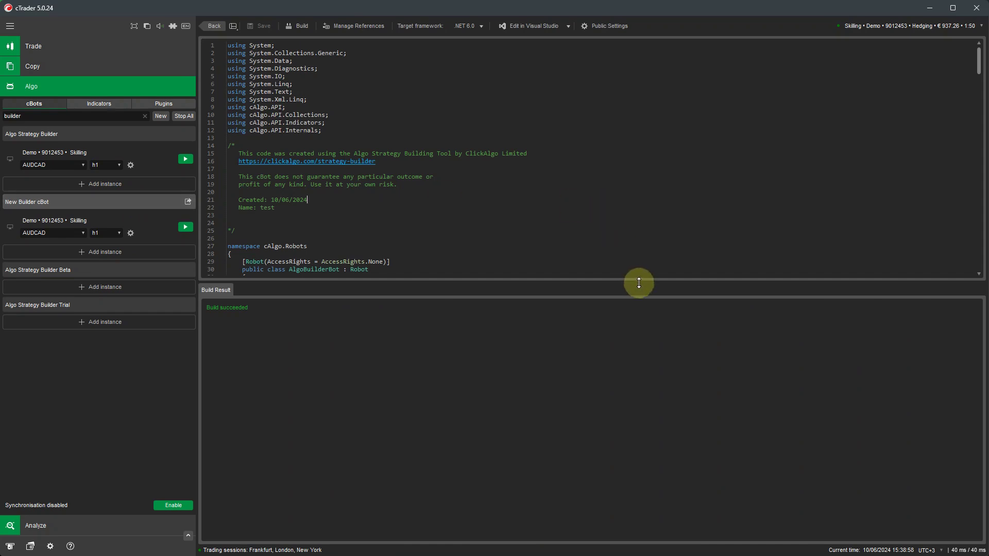
drag(639, 283, 608, 466)
scroll(606, 340, down, 13)
scroll(606, 340, down, 20)
scroll(606, 337, up, 20)
scroll(606, 335, up, 1)
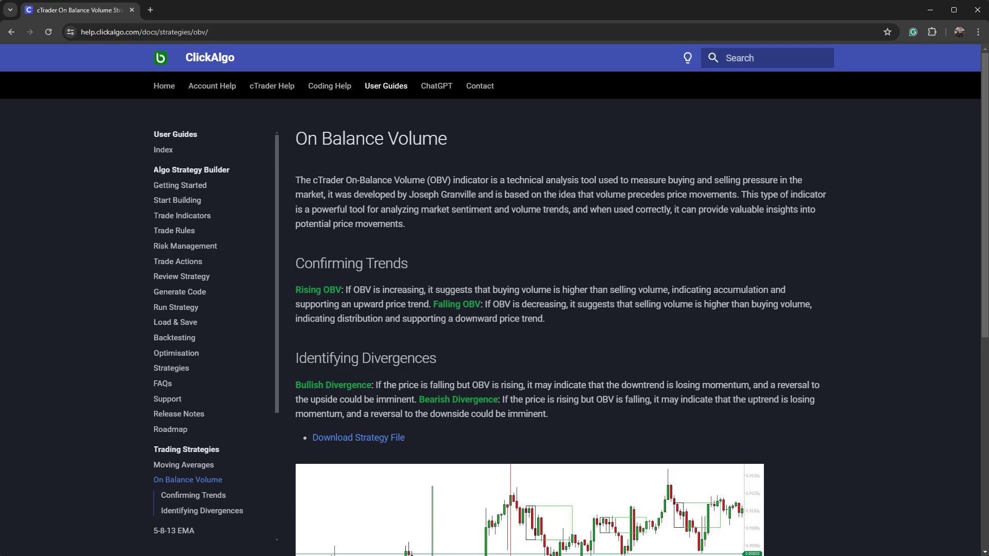
Step: Go to the Algo Strategy Builder Getting Started page of the user guide
scroll(452, 230, down, 5)
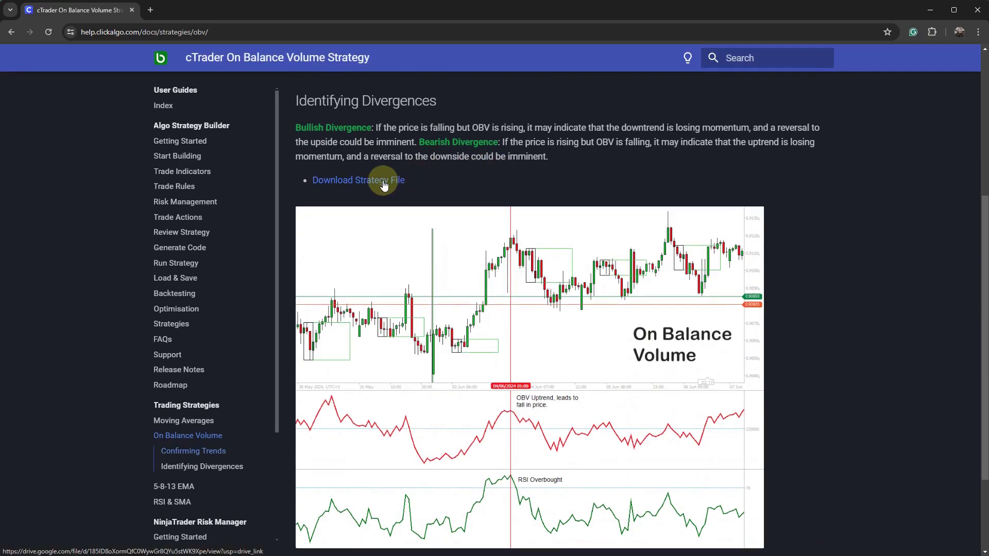
scroll(449, 165, up, 5)
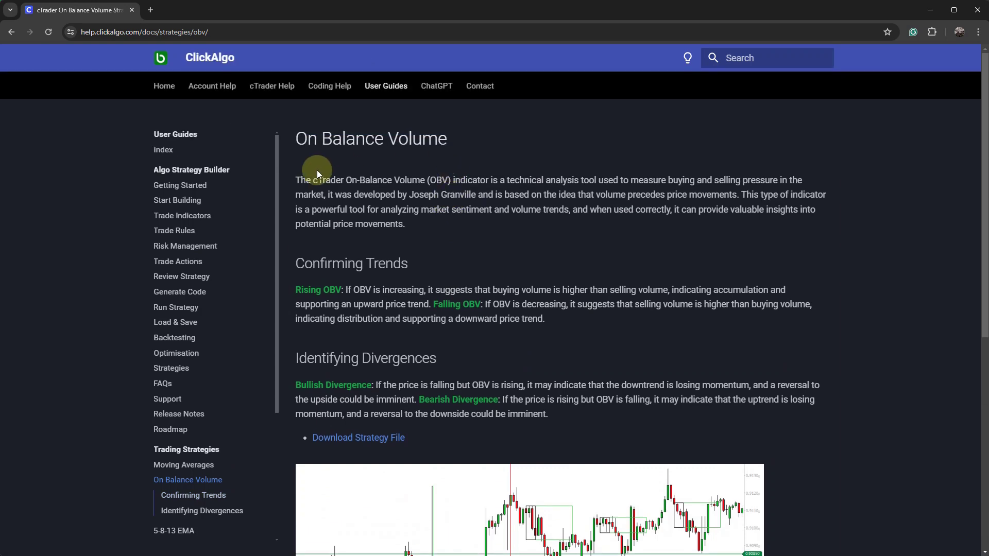
click(208, 178)
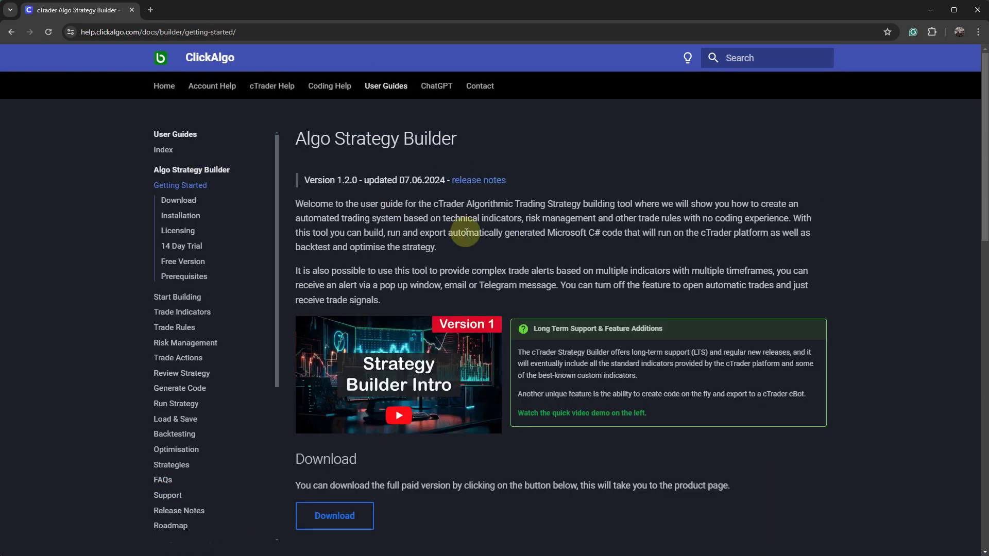
scroll(465, 232, up, 2)
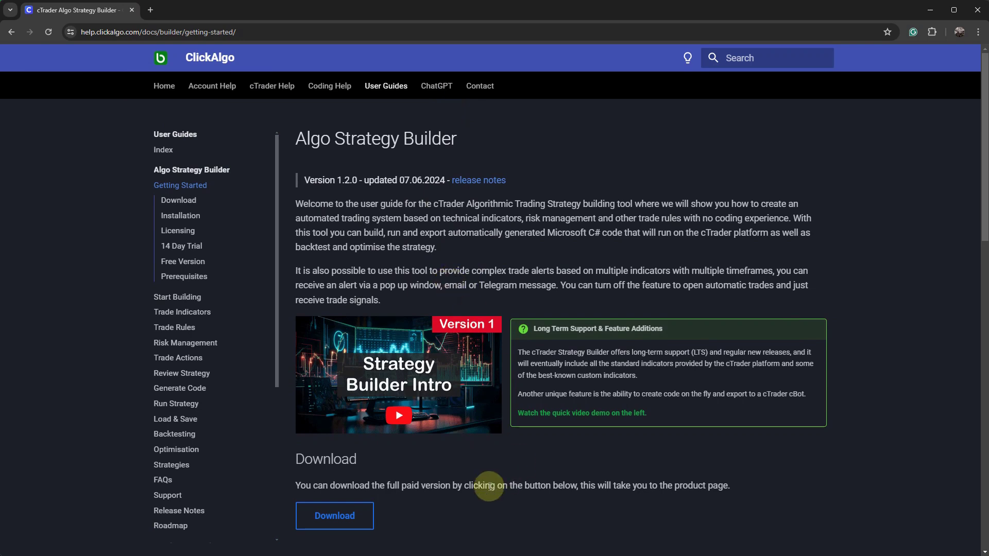
Step: Open the Algo Strategy Builder product page via Download and browse its £34.99 price and trial download
click(345, 510)
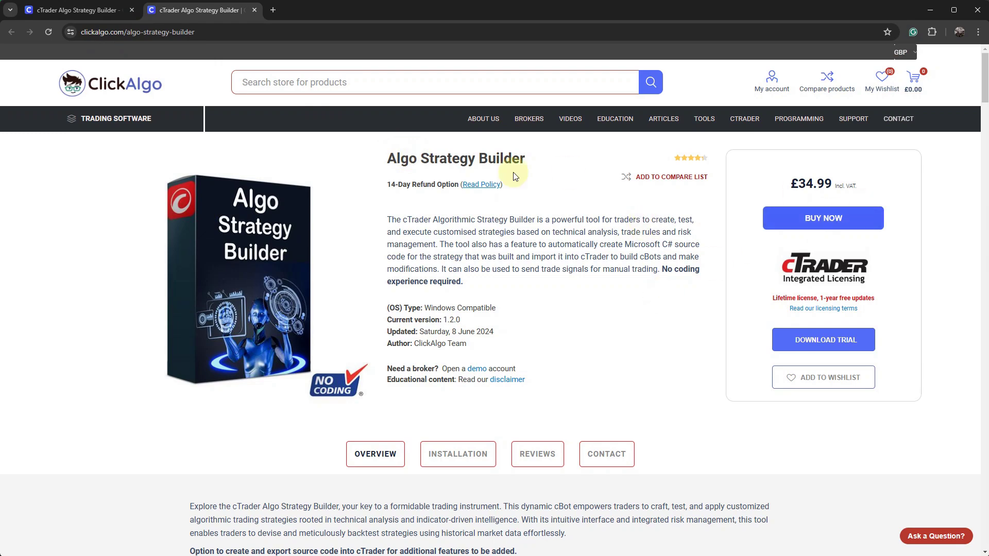
scroll(638, 304, down, 2)
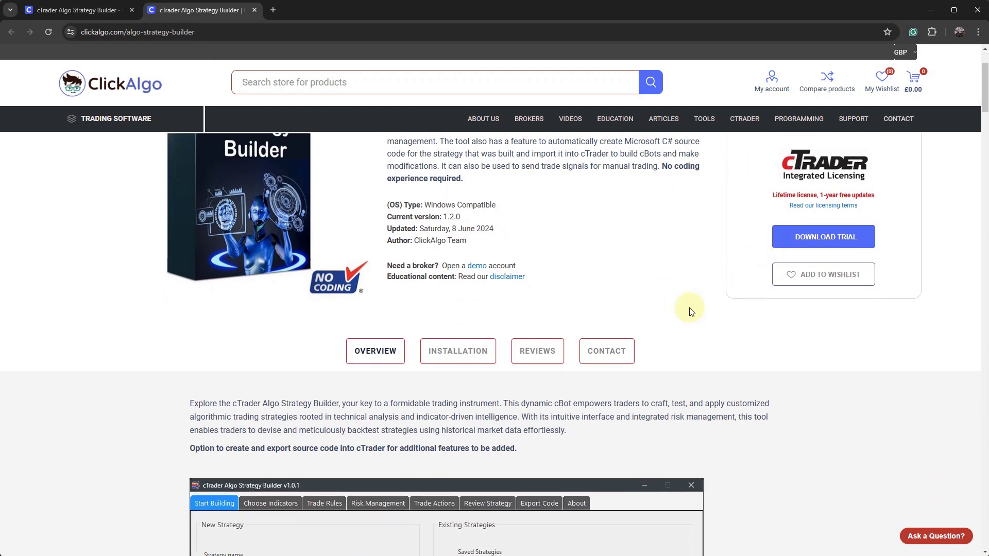
scroll(690, 311, down, 10)
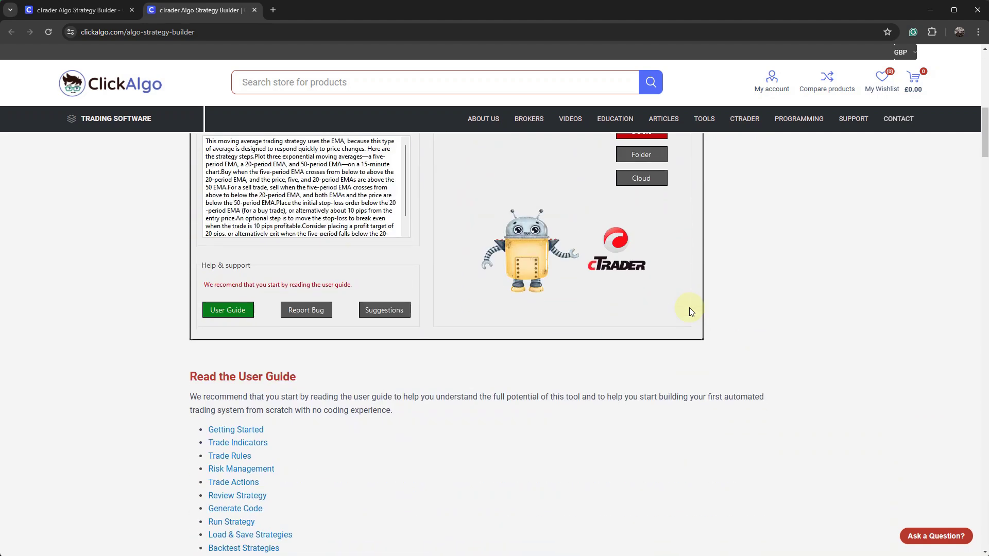
scroll(690, 311, up, 12)
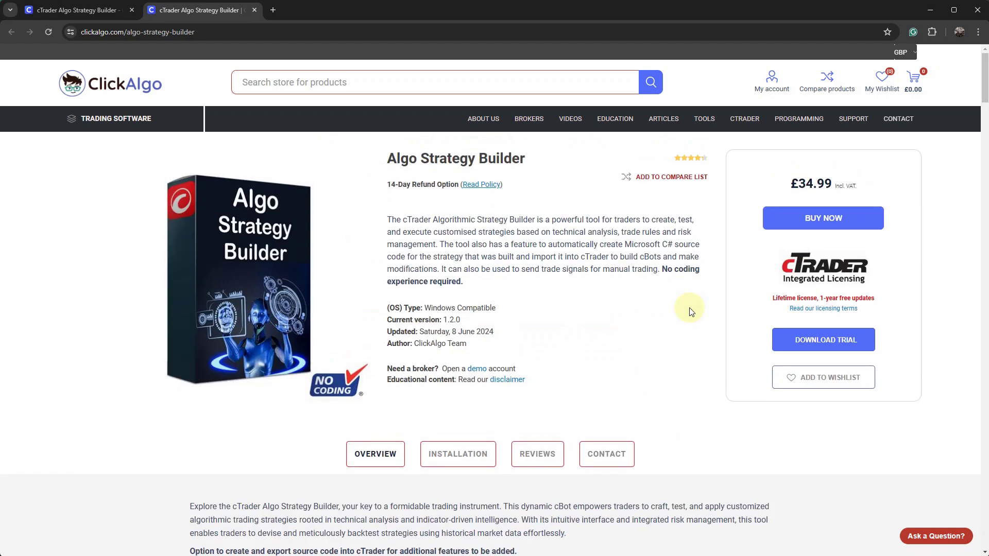